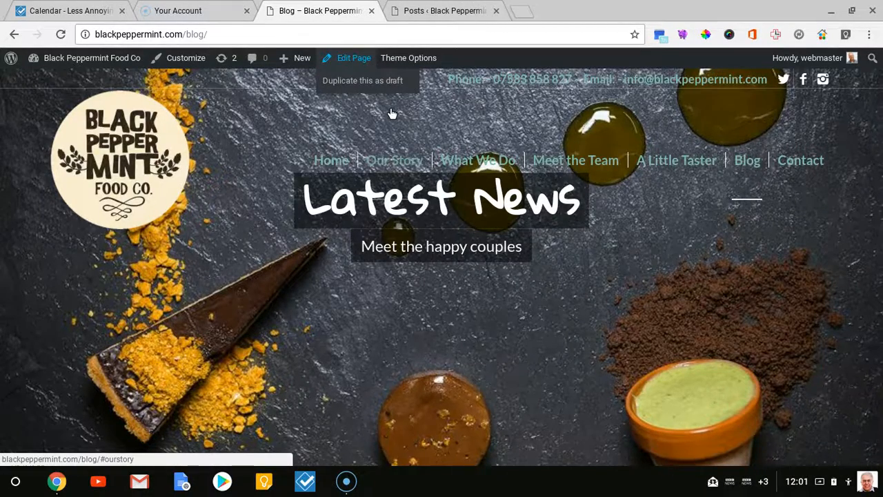
- Examine the live blog page's wedding posts, including their images, titles, excerpts and dates
scroll(391, 107, "down", 2)
scroll(398, 119, "down", 5)
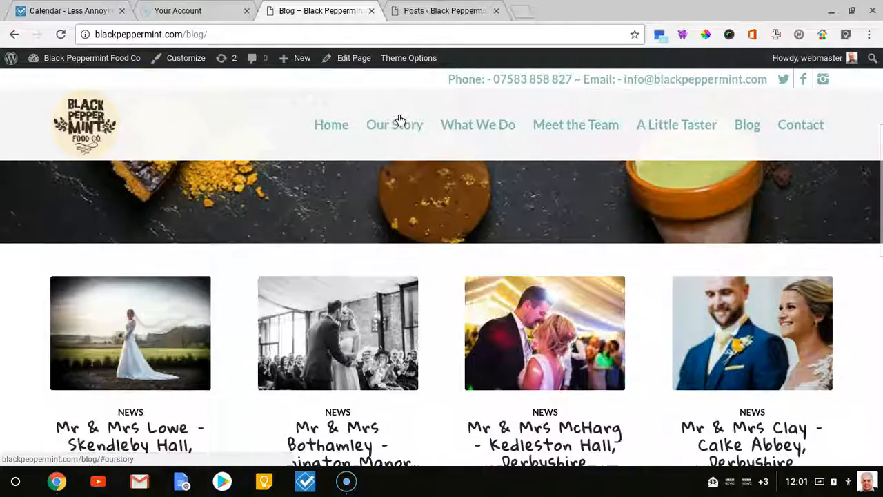
scroll(398, 120, "down", 1)
scroll(398, 120, "down", 2)
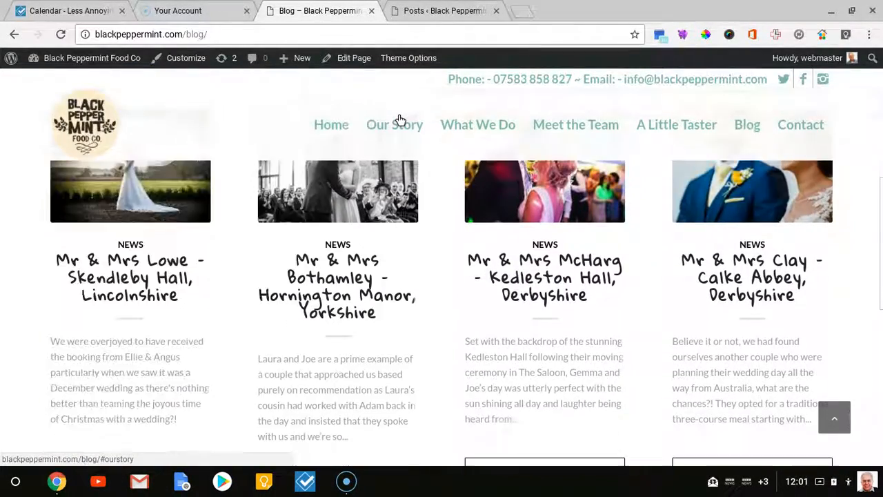
scroll(399, 120, "down", 4)
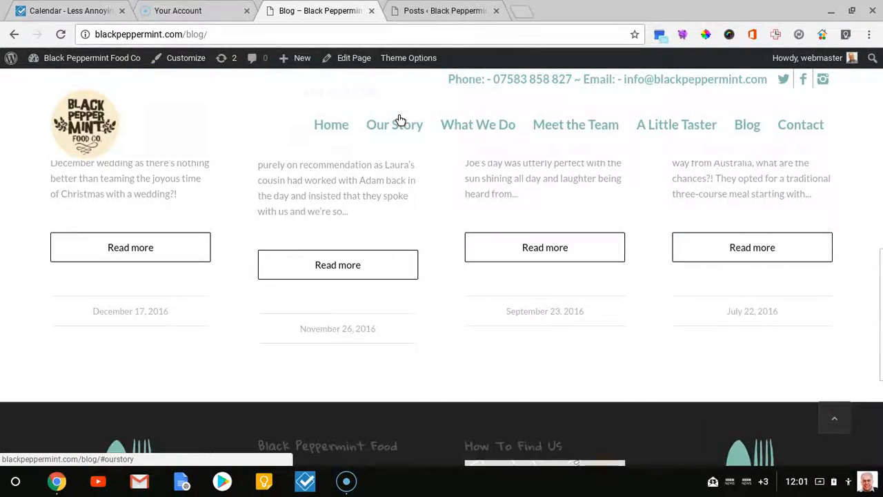
scroll(398, 119, "down", 2)
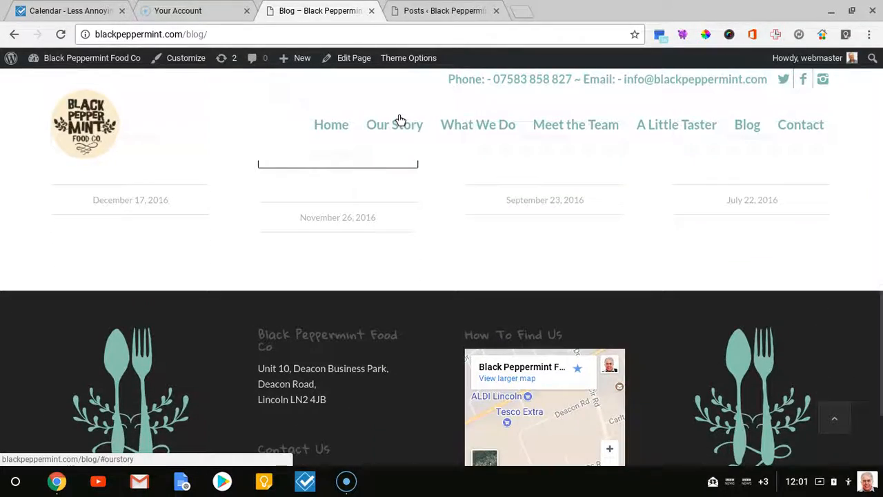
scroll(399, 120, "up", 4)
scroll(399, 120, "up", 7)
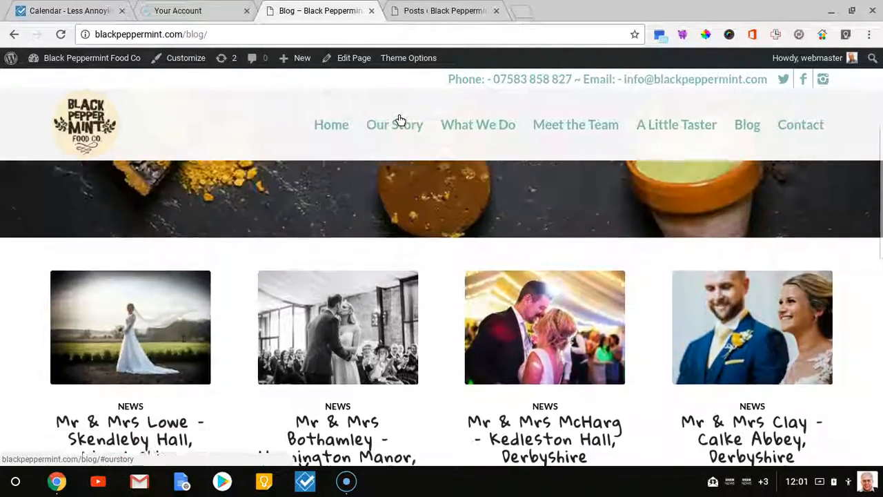
scroll(399, 120, "down", 5)
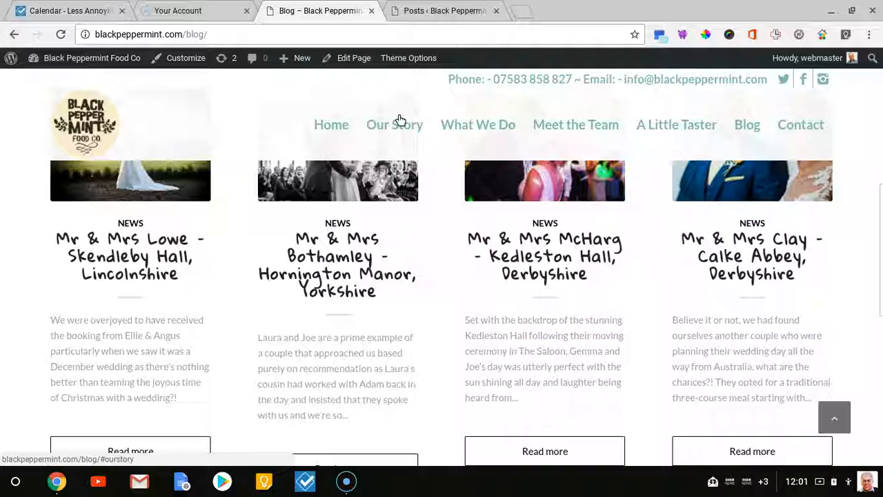
scroll(399, 120, "down", 2)
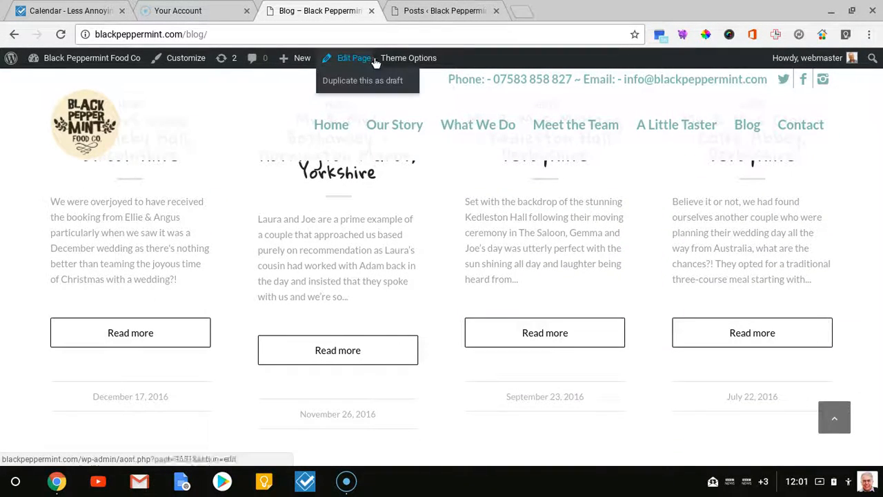
scroll(366, 73, "up", 1)
scroll(366, 73, "up", 3)
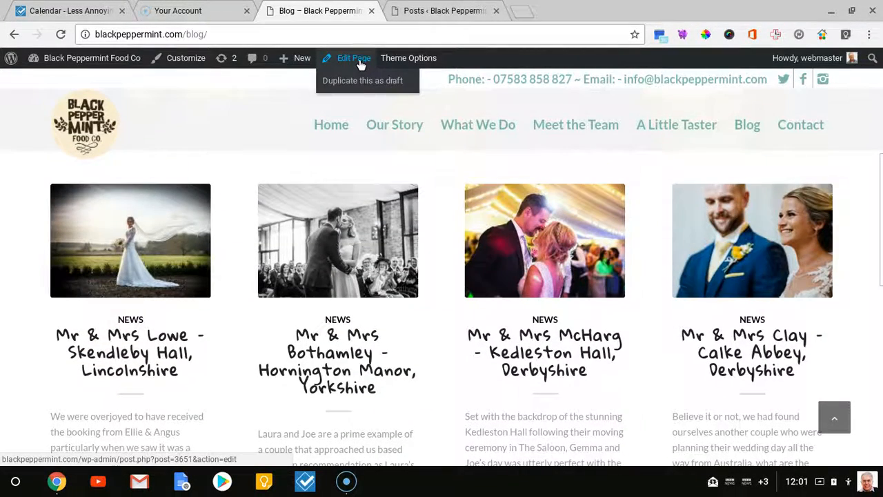
- Open the Blog page for editing and open the settings of its Blog Posts element
left_click(359, 60)
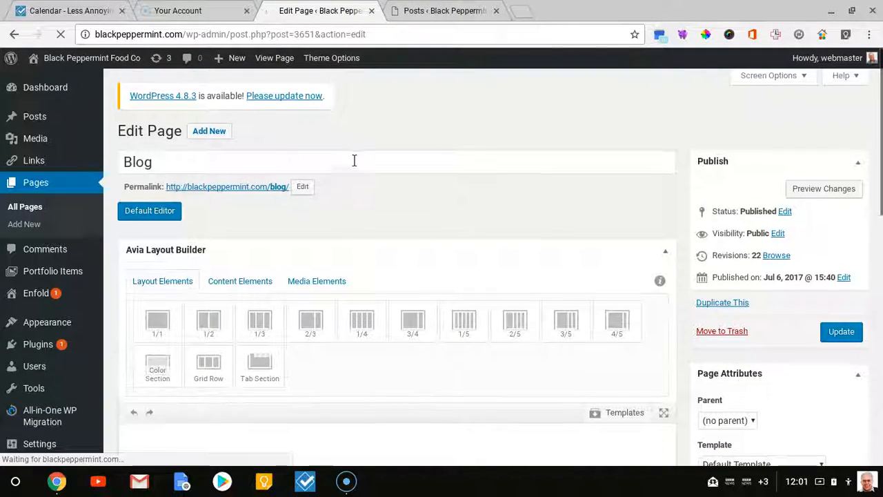
scroll(355, 161, "down", 2)
scroll(353, 159, "up", 1)
scroll(353, 168, "down", 2)
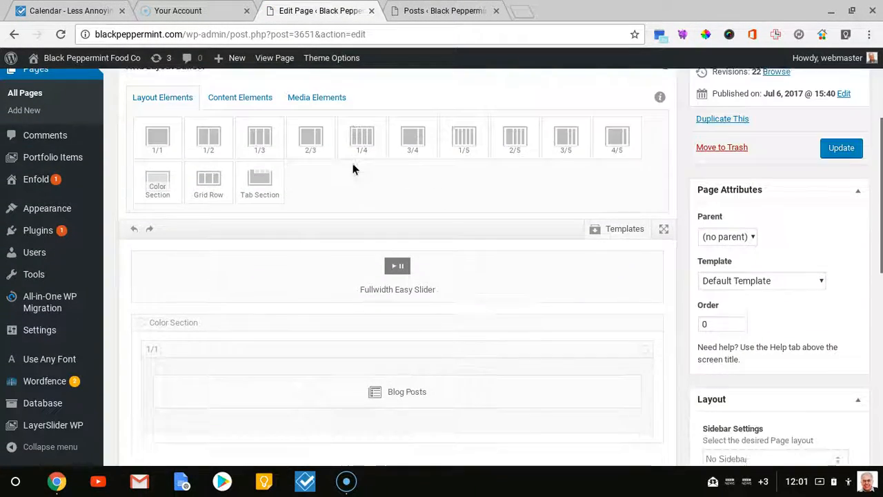
scroll(365, 178, "down", 2)
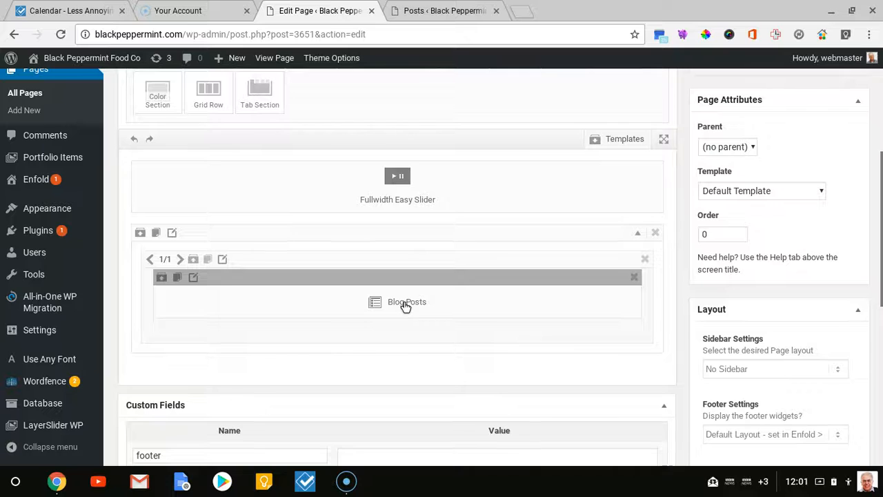
left_click(405, 304)
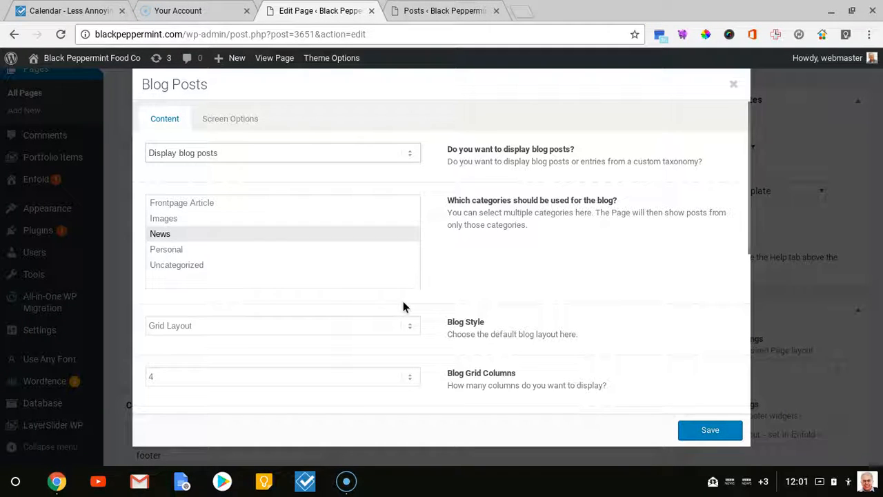
- Examine the Blog Posts element's category, grid layout and post number settings with News selected, and save the element
left_click(163, 235)
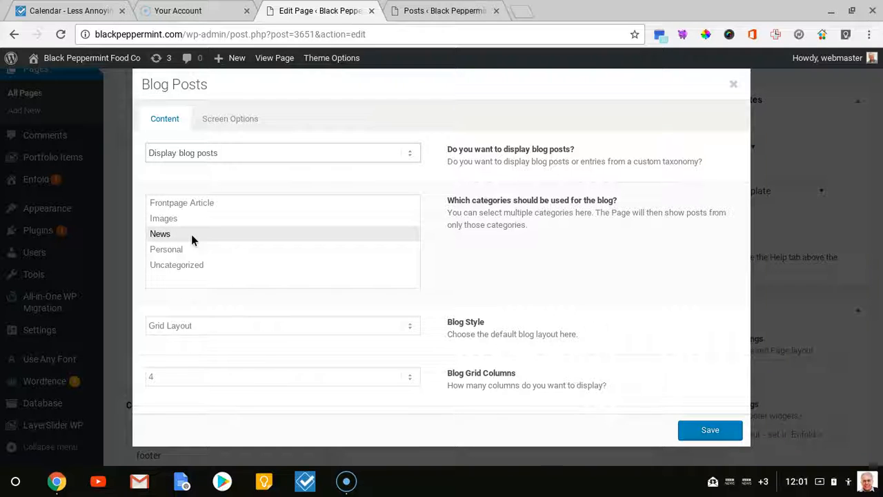
scroll(192, 238, "down", 1)
scroll(195, 255, "down", 2)
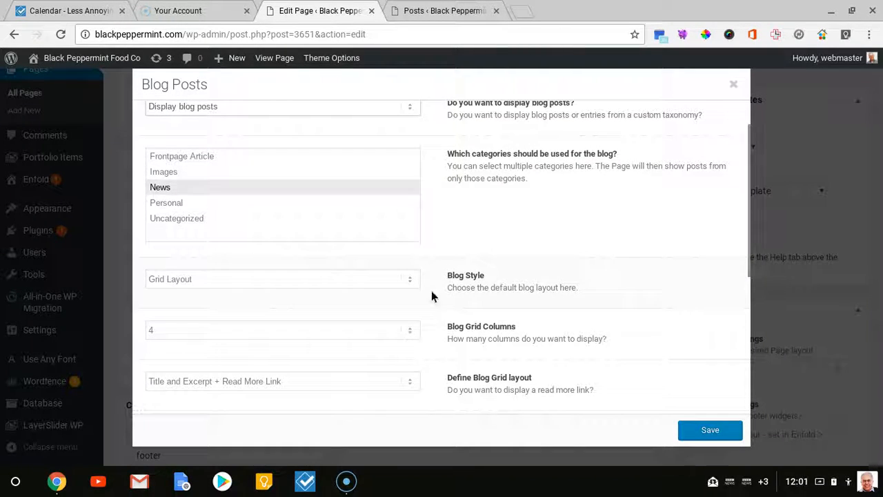
scroll(267, 292, "down", 3)
scroll(268, 292, "down", 3)
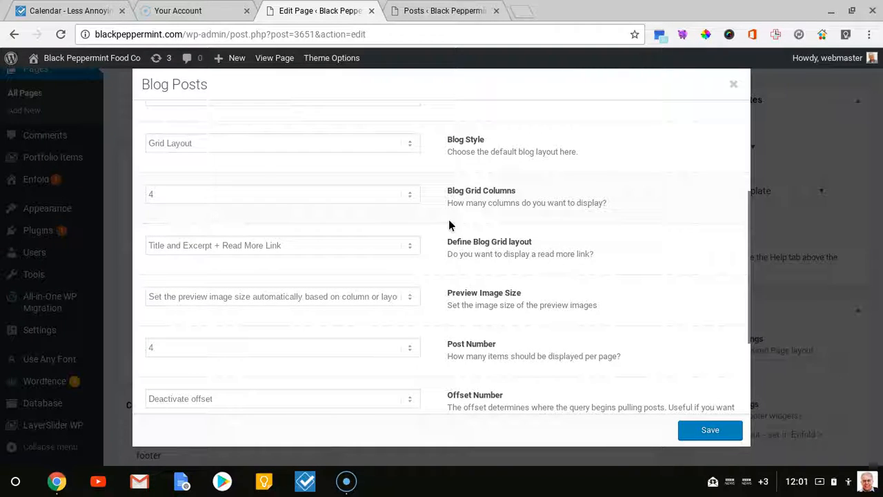
scroll(290, 200, "down", 2)
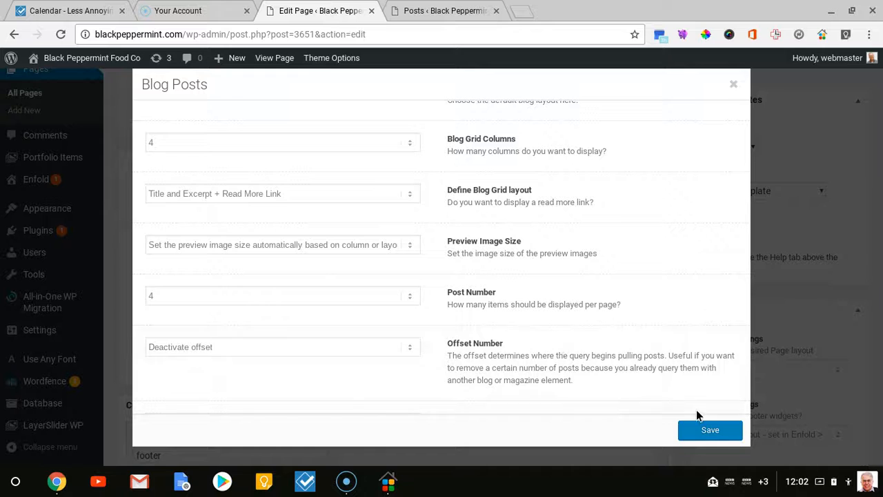
left_click(712, 431)
scroll(714, 429, "up", 4)
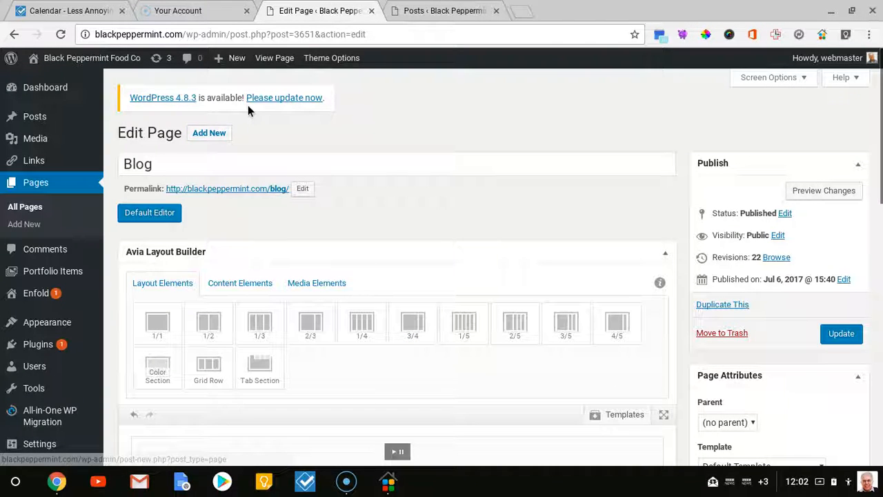
- Leave the page editor without updating and examine the post grid on the live blog page
left_click(279, 59)
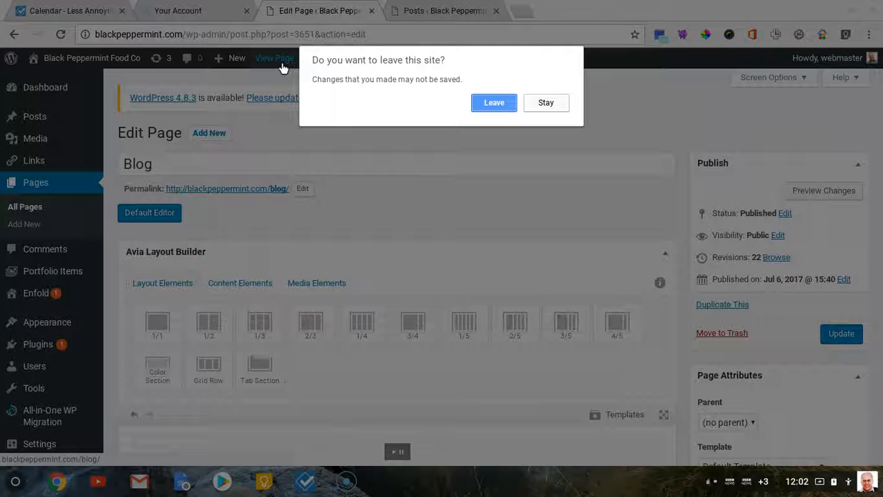
left_click(493, 102)
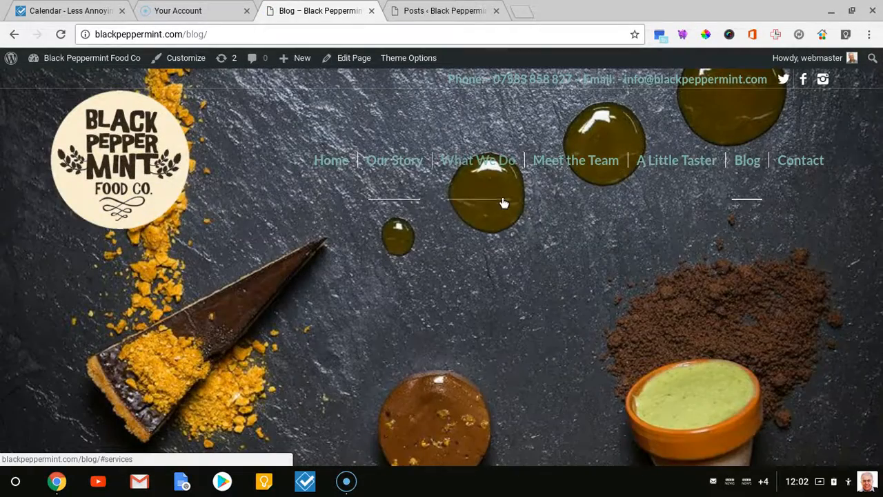
scroll(540, 229, "down", 7)
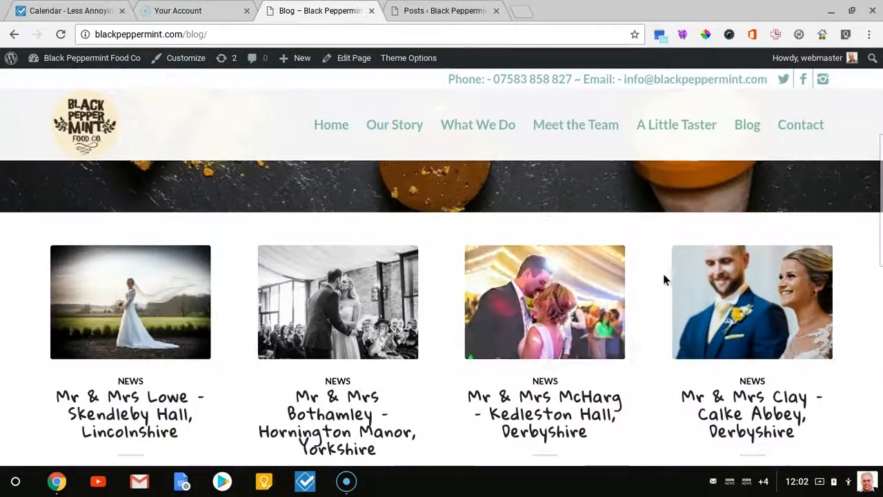
scroll(665, 273, "down", 2)
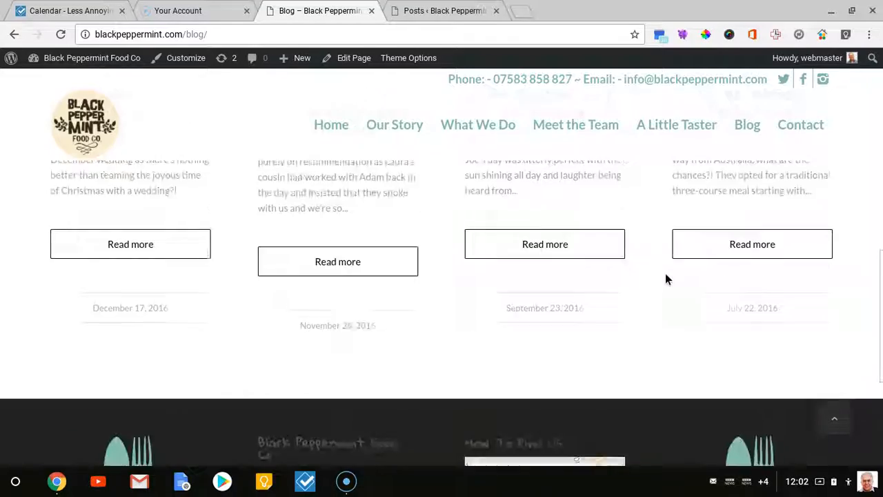
scroll(665, 273, "up", 10)
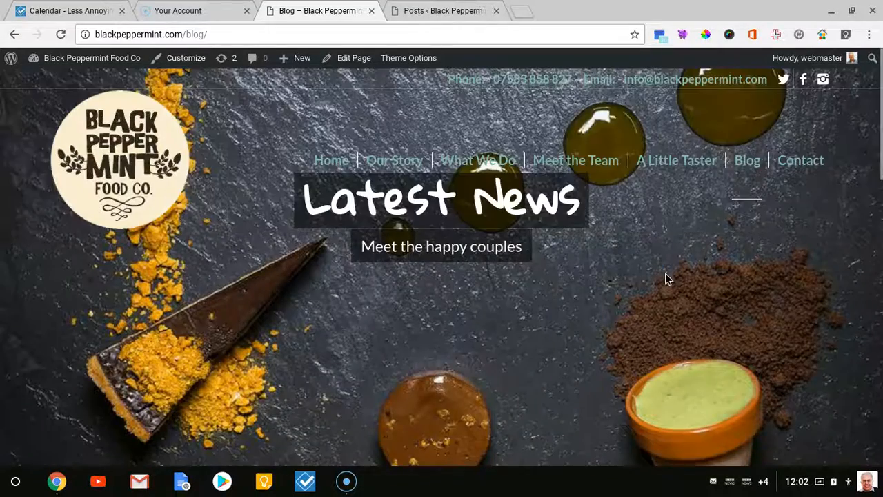
- Duplicate the Skendleby Hall, Lincolnshire wedding post from the list of all posts
left_click(442, 11)
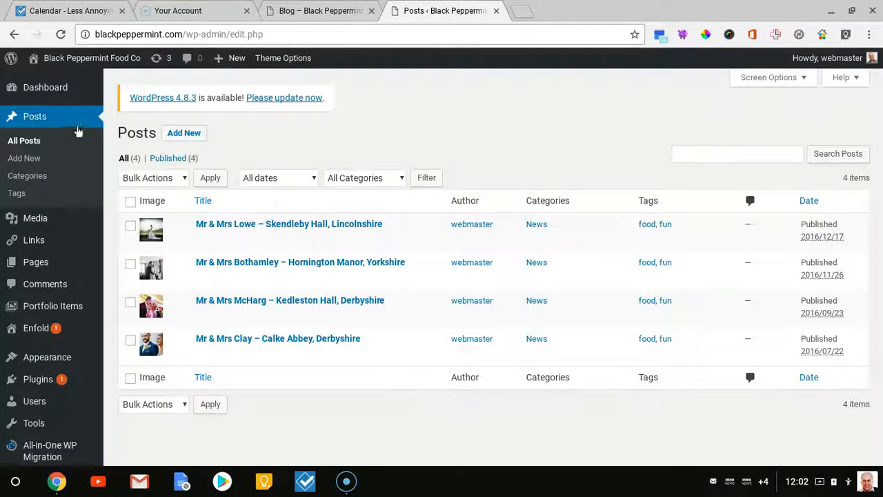
left_click(29, 121)
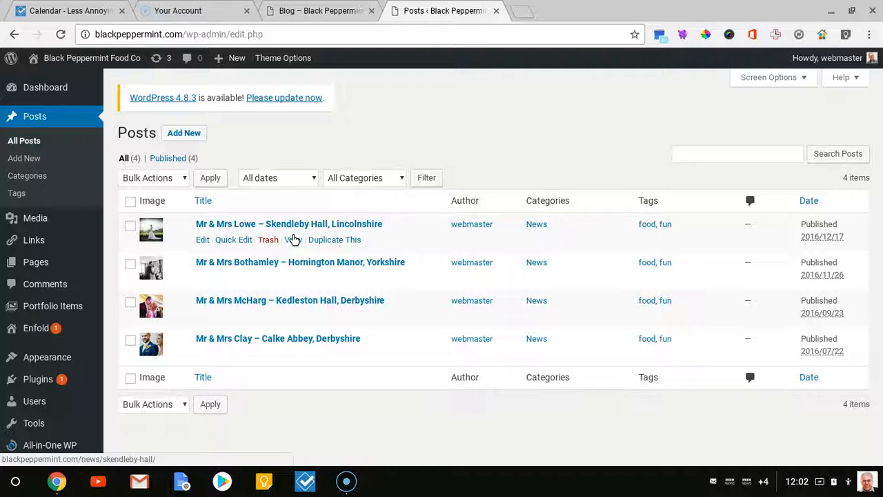
left_click(325, 244)
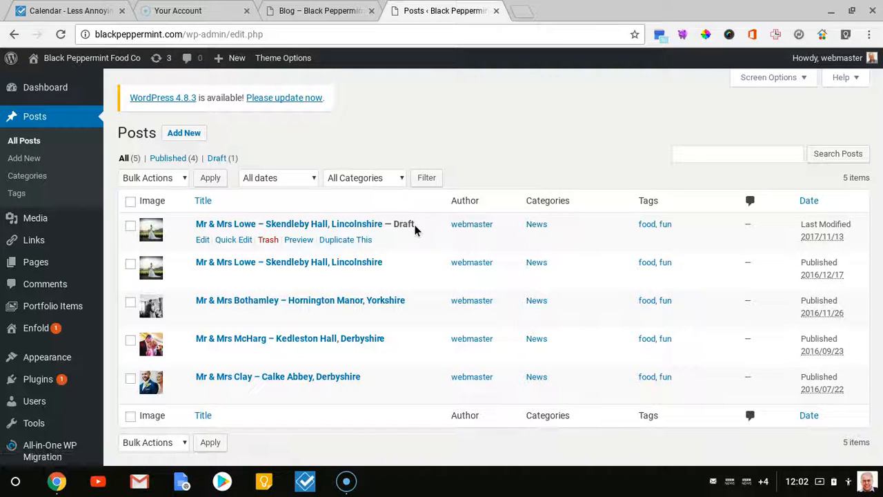
- Open the draft copy of the Skendleby Hall post and replace the couple's surname in its title with Test
left_click(284, 226)
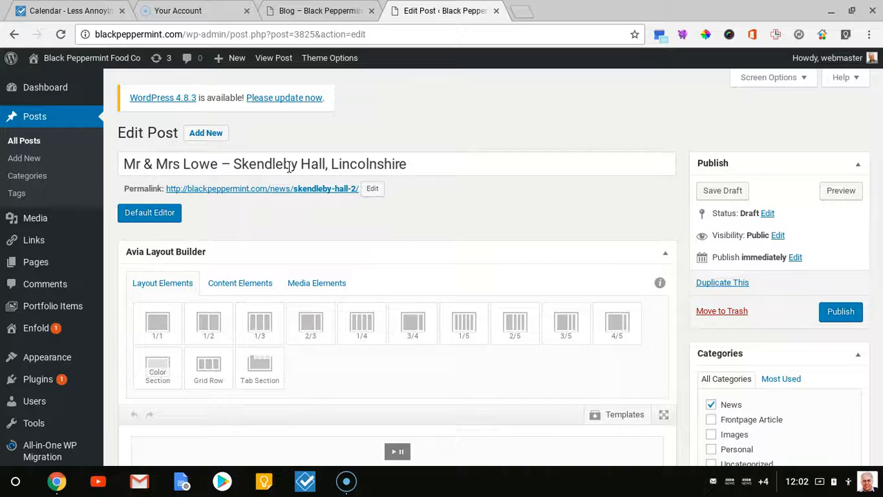
left_click(186, 165)
left_click_drag(183, 164, 223, 165)
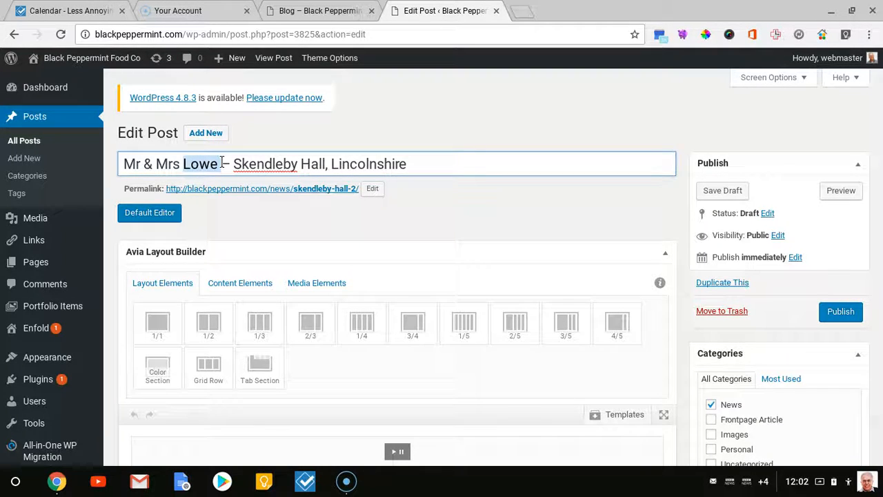
type("Test")
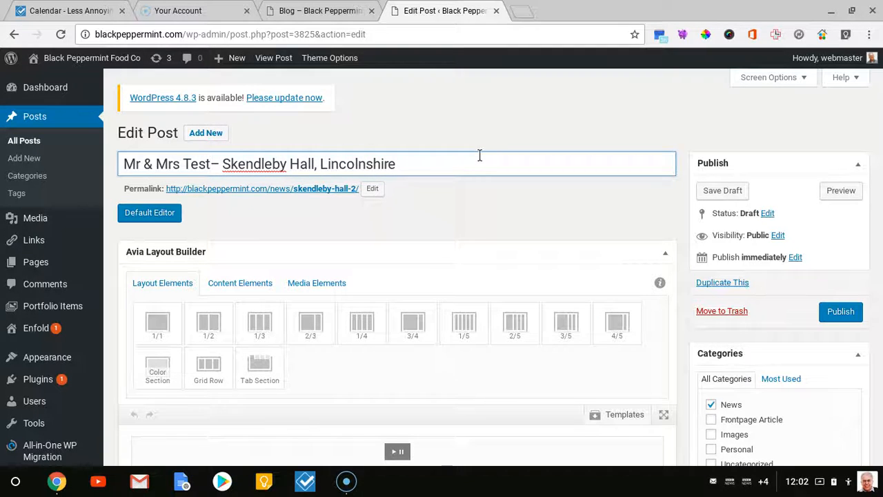
- Replace the couple's surname with Test in the heading element above the post's date and save the element
scroll(445, 170, "down", 2)
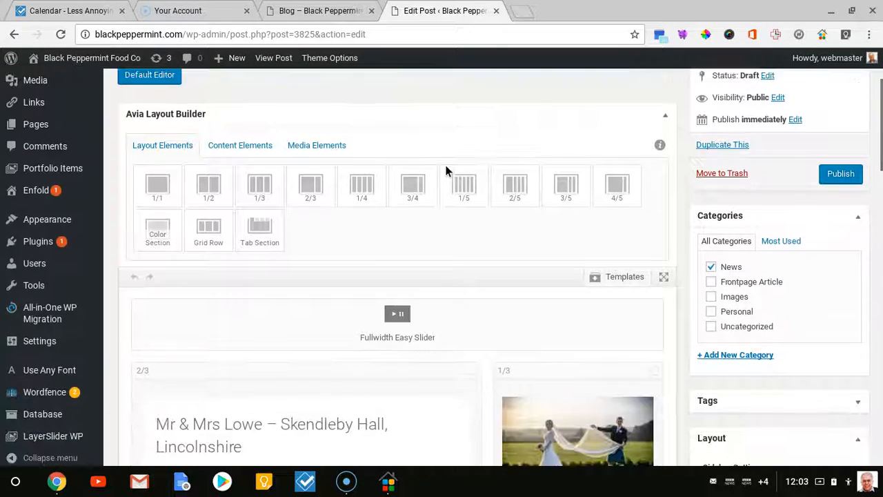
scroll(445, 170, "down", 4)
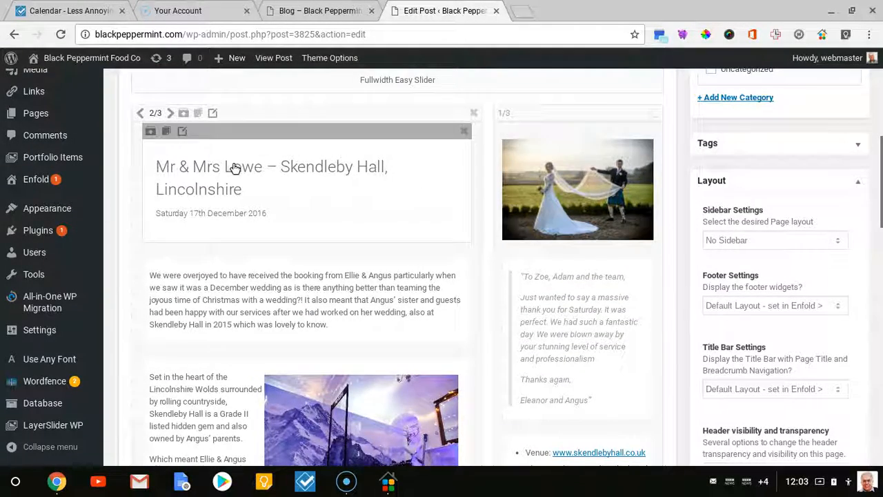
left_click(235, 169)
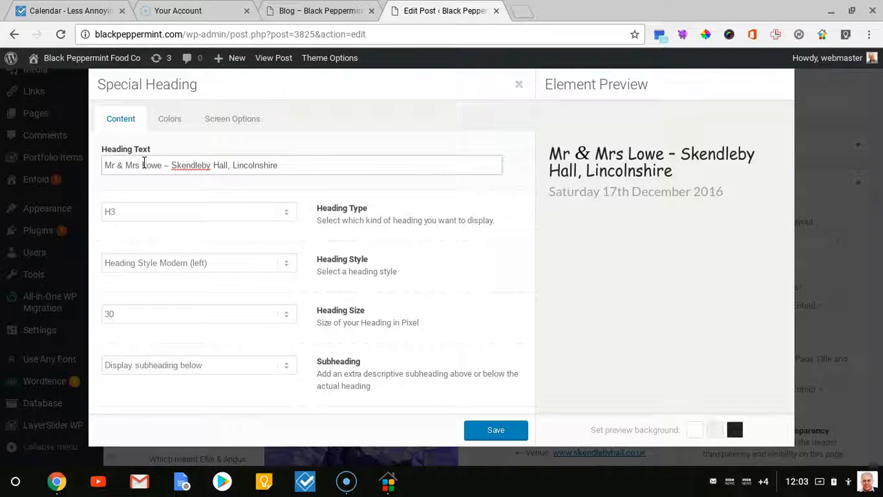
mouse_move(143, 162)
left_mouse_down()
mouse_move(166, 163)
mouse_move(144, 165)
left_mouse_up()
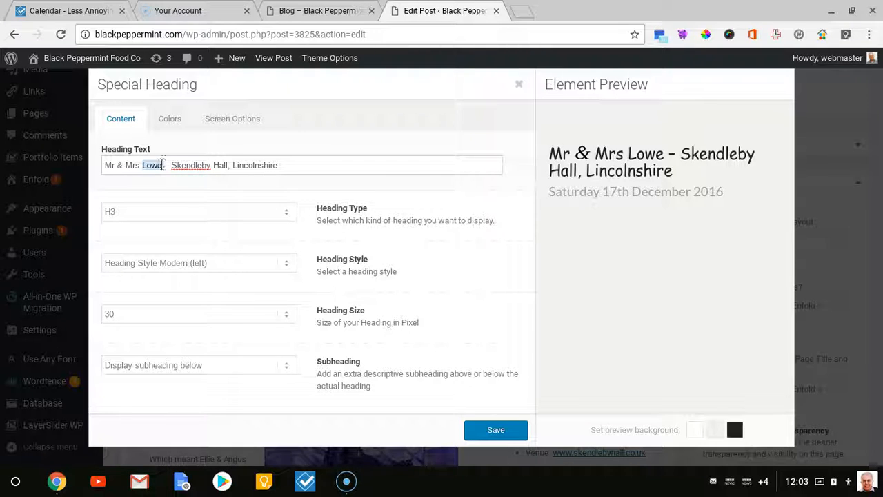
type("Test")
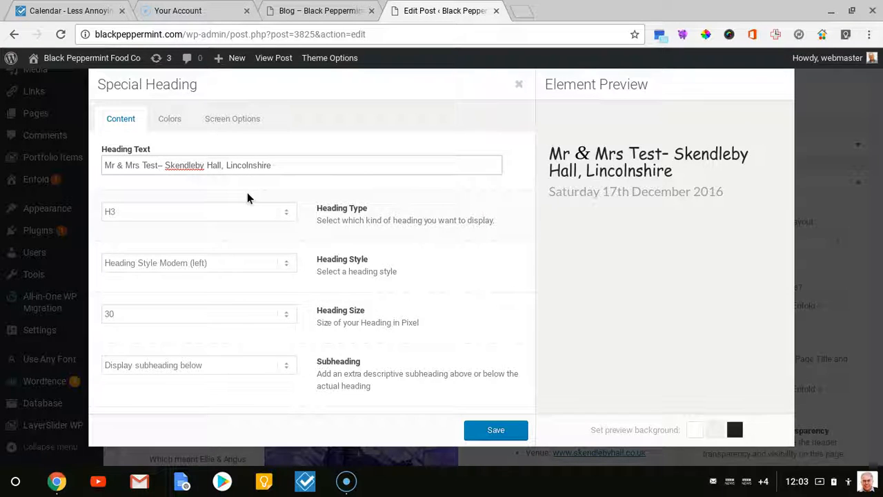
scroll(367, 289, "down", 1)
scroll(446, 336, "down", 3)
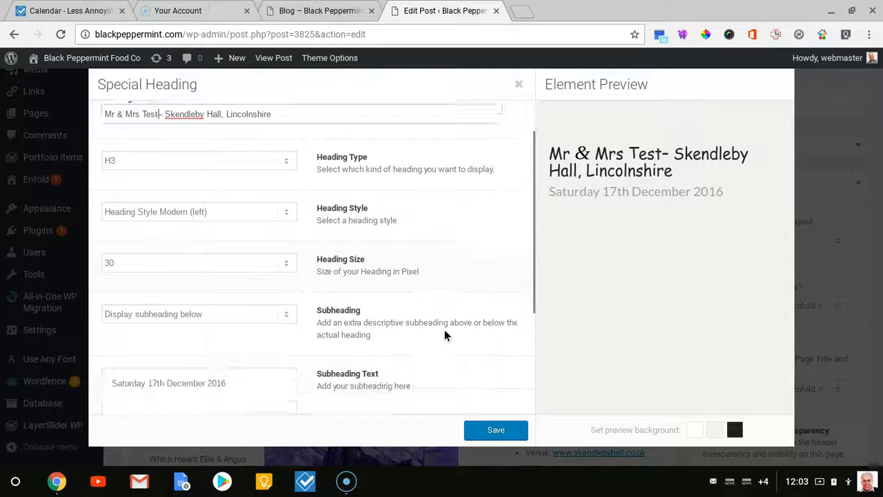
left_click(499, 430)
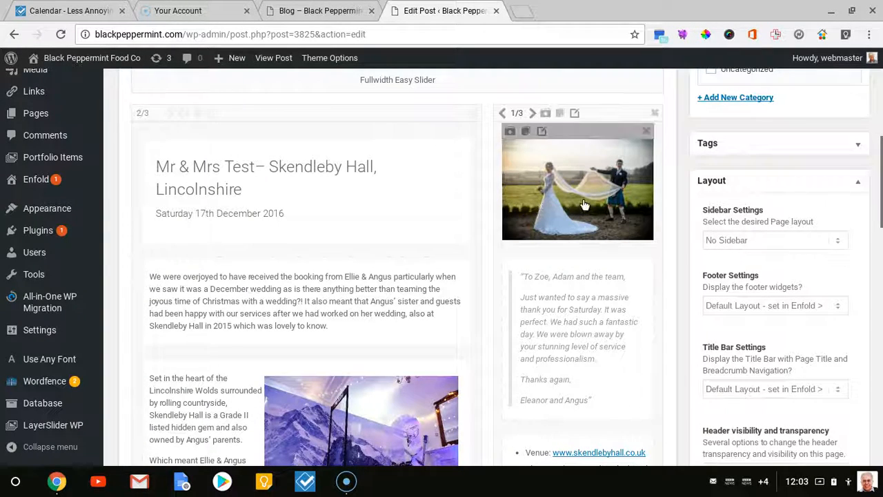
- Open the introductory text block below the heading, examine its editable content, and close it without saving
scroll(328, 282, "down", 1)
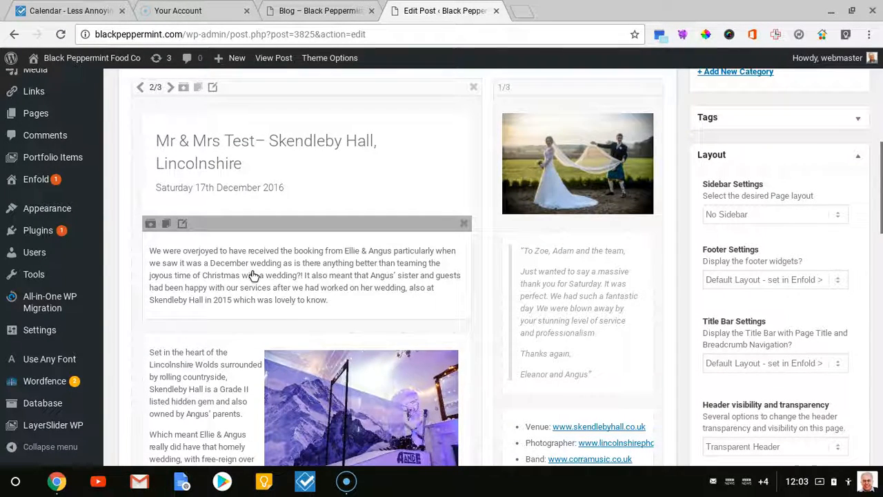
left_click(251, 275)
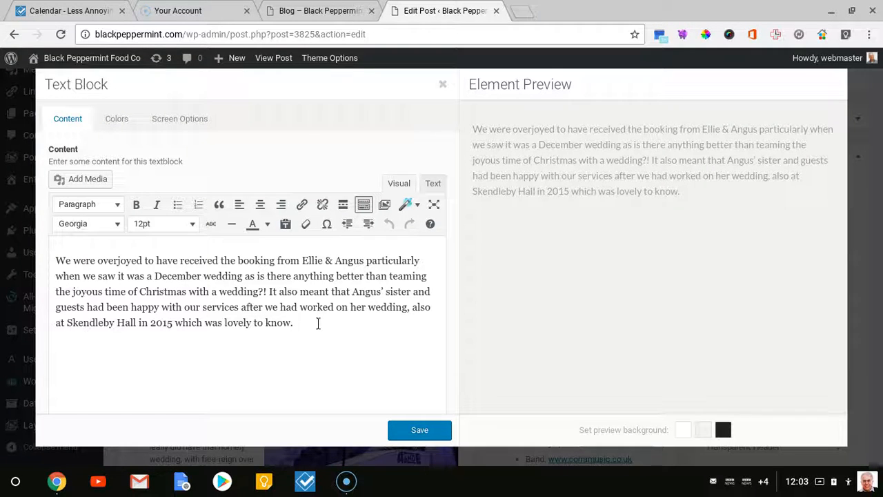
left_click_drag(322, 320, 173, 276)
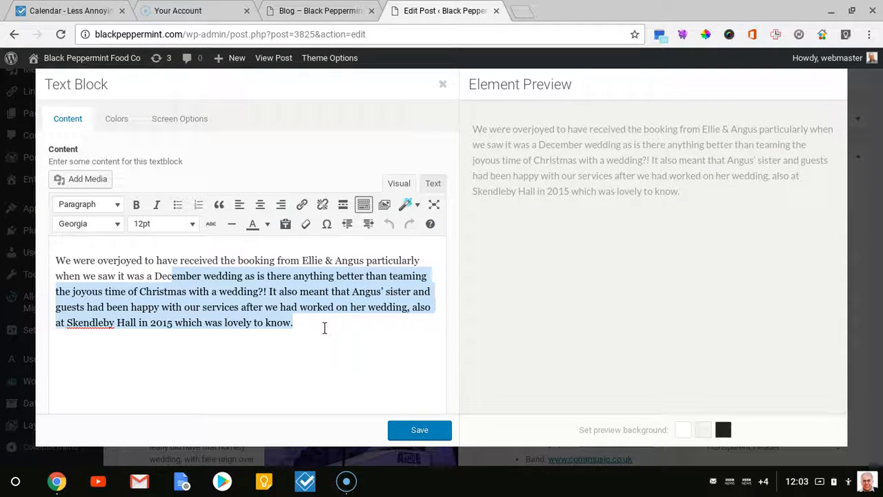
left_click(272, 328)
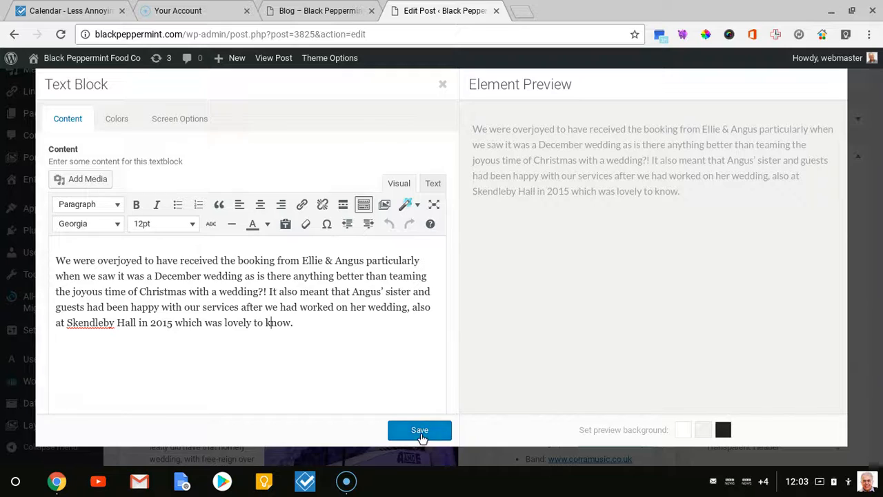
left_click(440, 85)
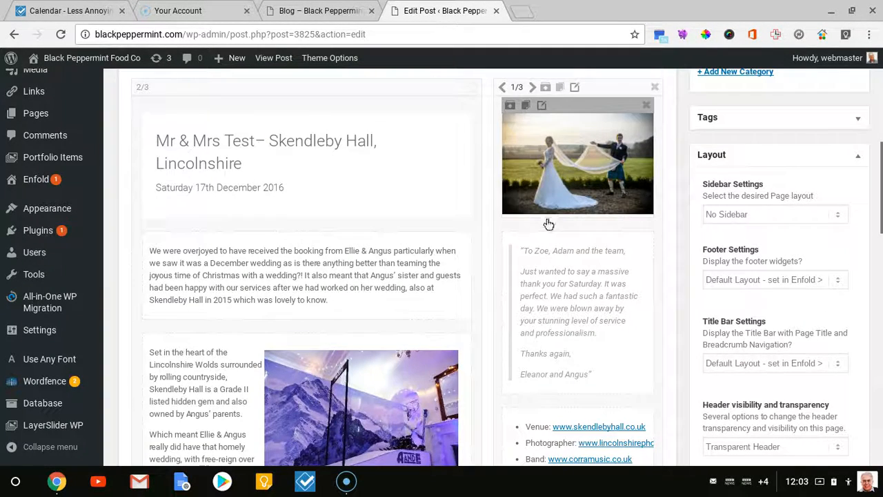
- Replace the image element's bride-and-groom veil photo with the media library photo of the couple embracing under marquee lights, at Medium – 300 × 200
scroll(448, 241, "up", 1)
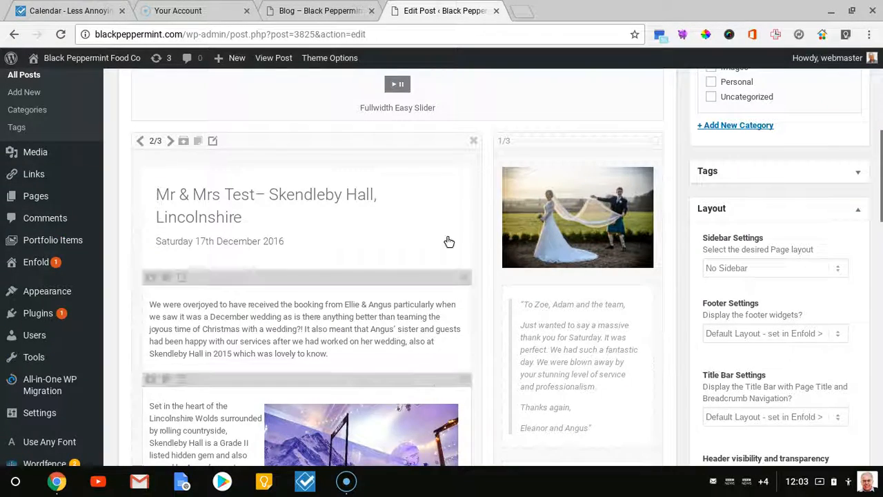
scroll(455, 238, "up", 1)
left_click(563, 223)
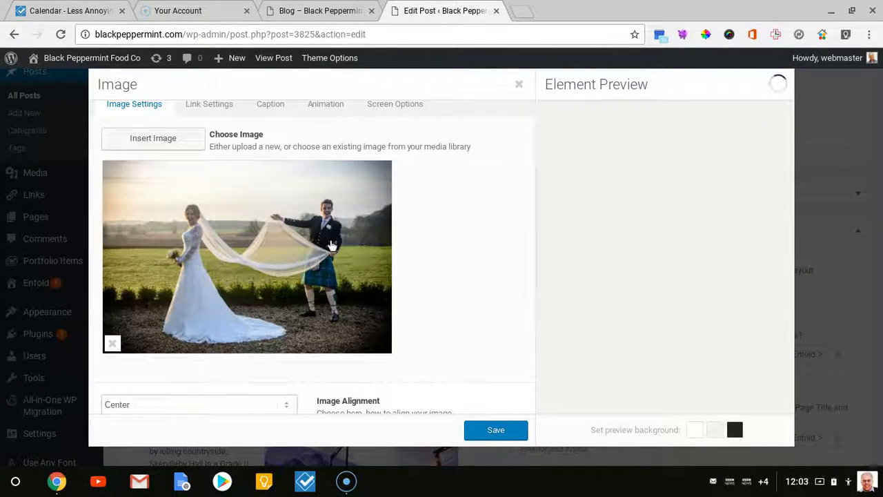
left_click(204, 254)
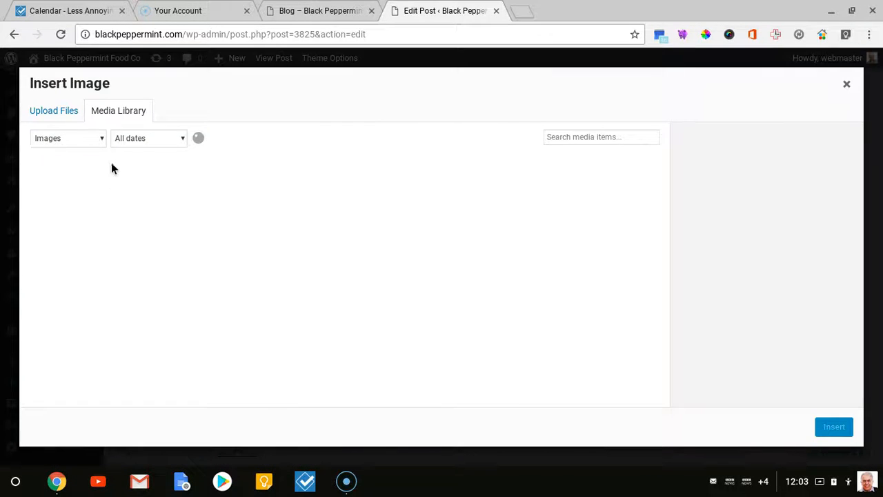
left_click(50, 112)
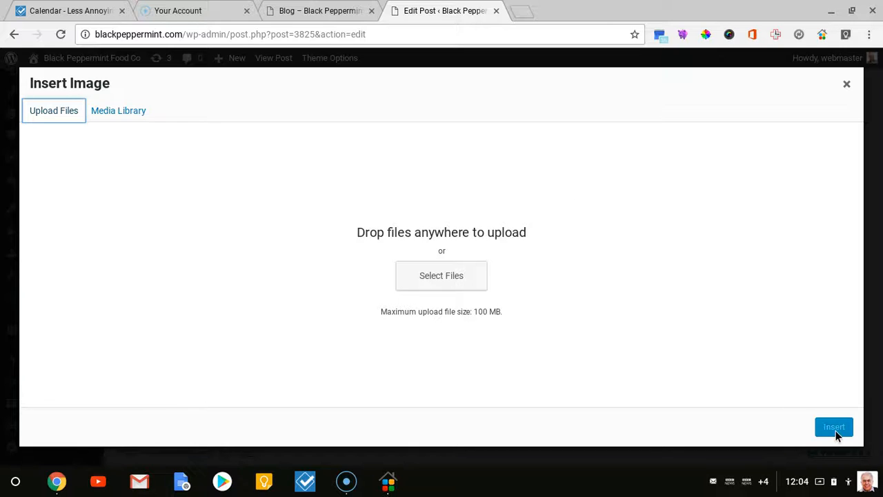
left_click(129, 111)
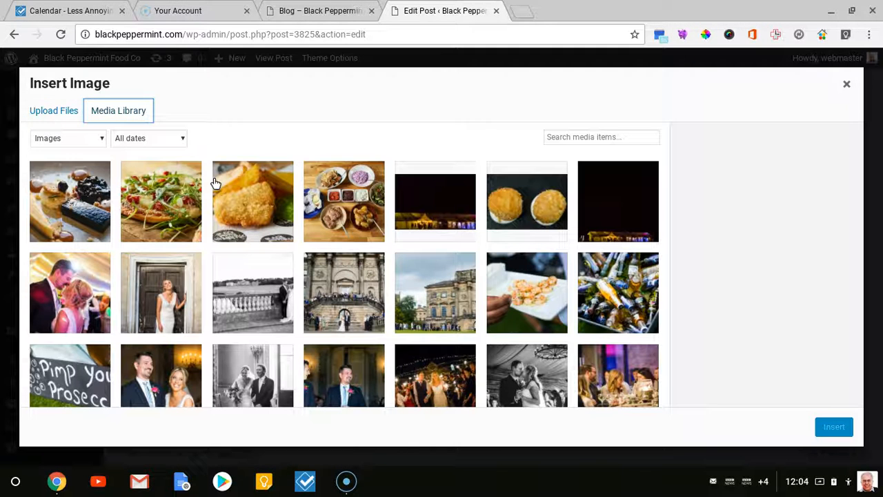
left_click(107, 298)
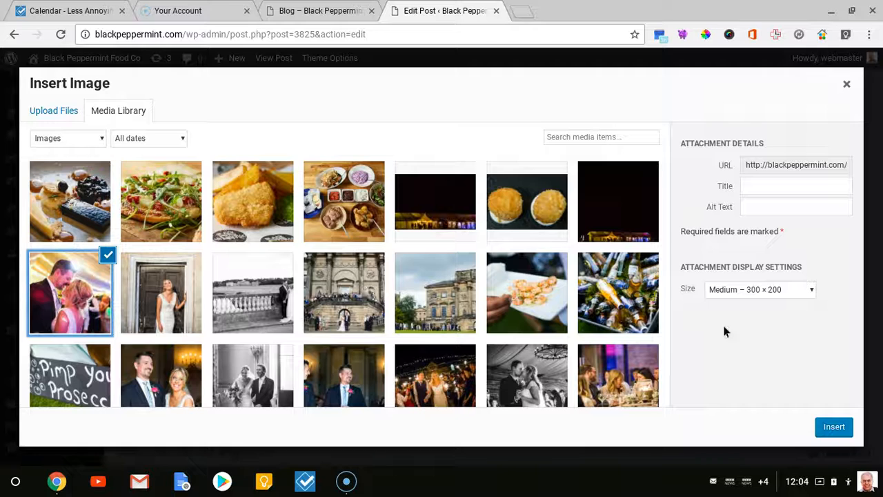
left_click(835, 428)
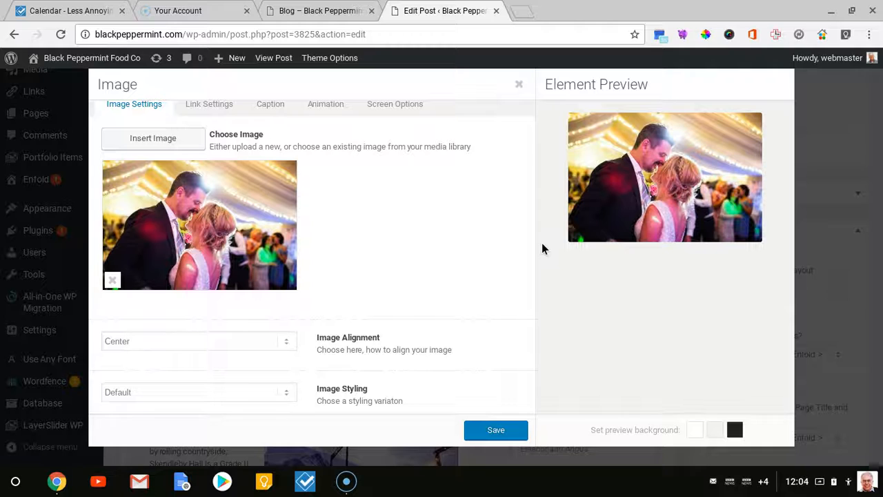
- Open the previewed couple photo in a new browser tab and save the image element
right_click(482, 227)
right_click(603, 172)
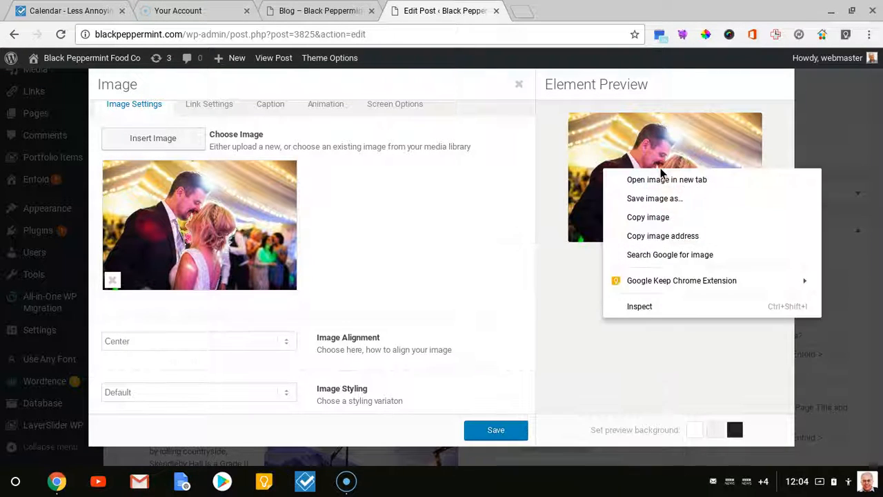
left_click(725, 182)
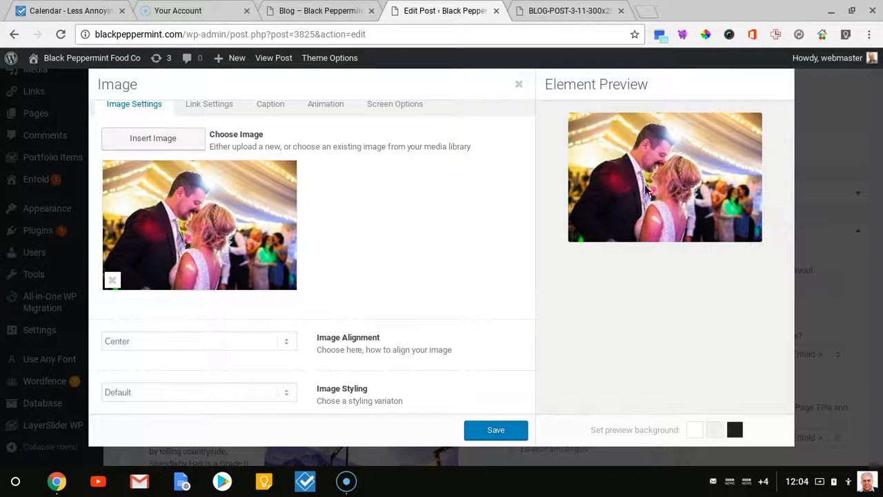
left_click(498, 431)
- Open the details of the ski challenge image in the "Set in the heart of the Lincolnshire Wolds" text block and start replacing it
scroll(490, 367, "down", 5)
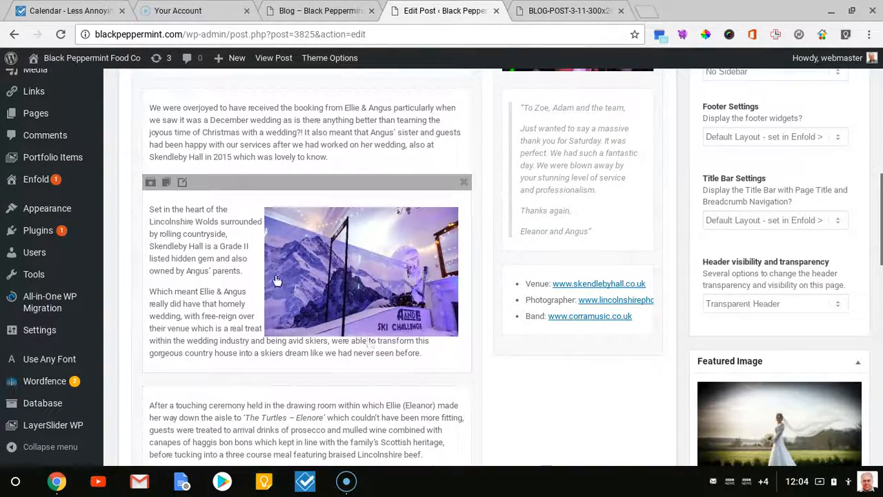
left_click(242, 285)
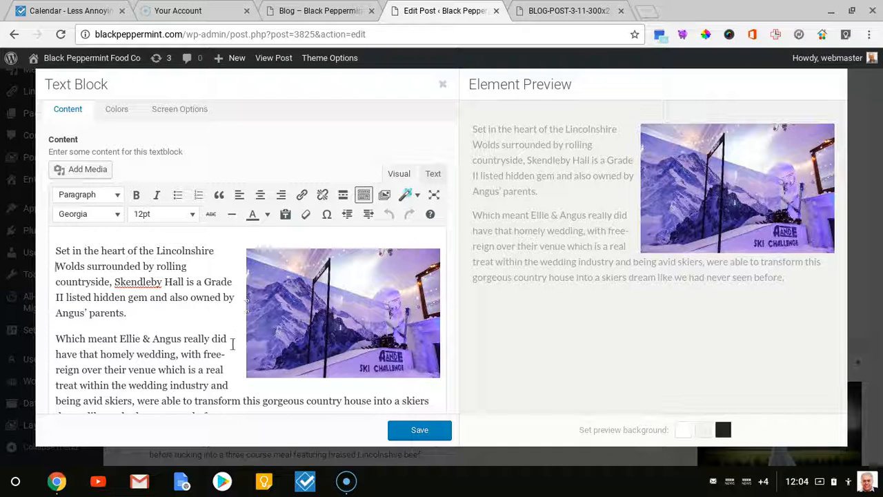
left_click(338, 291)
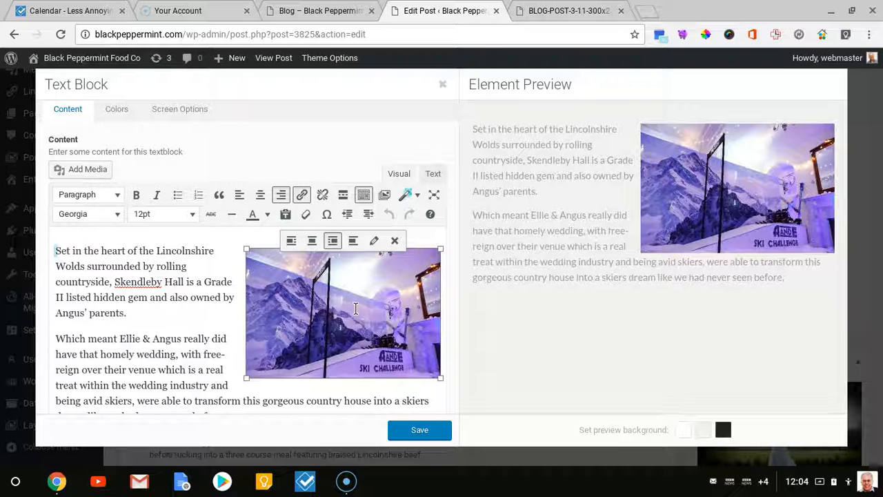
left_click(375, 242)
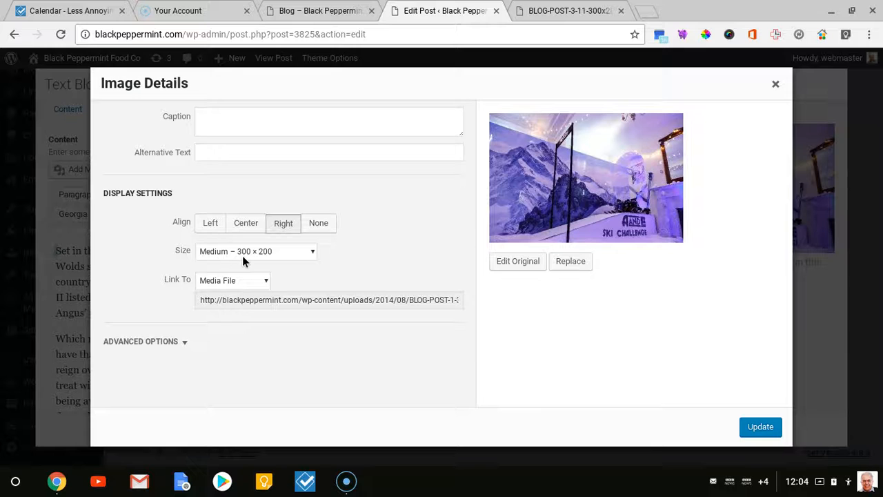
left_click(576, 265)
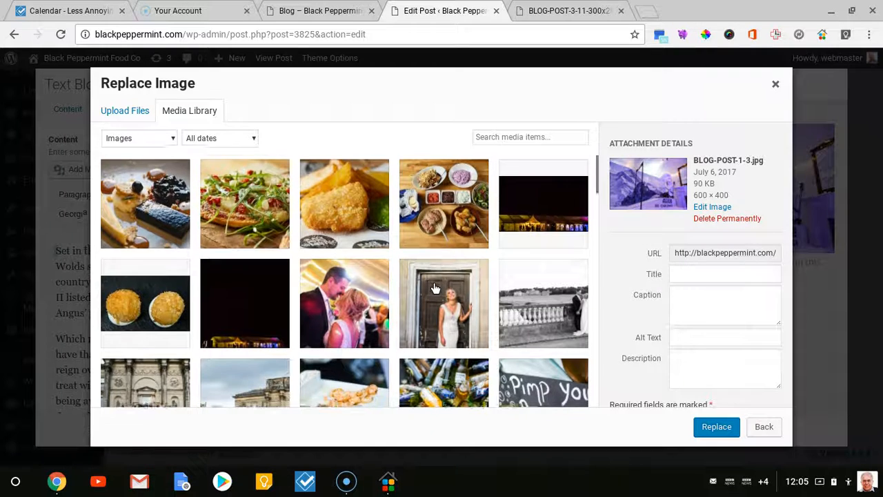
- Browse the media library photos and replace the ski challenge image with BLOG-POST-3-3.jpg
scroll(427, 293, "down", 2)
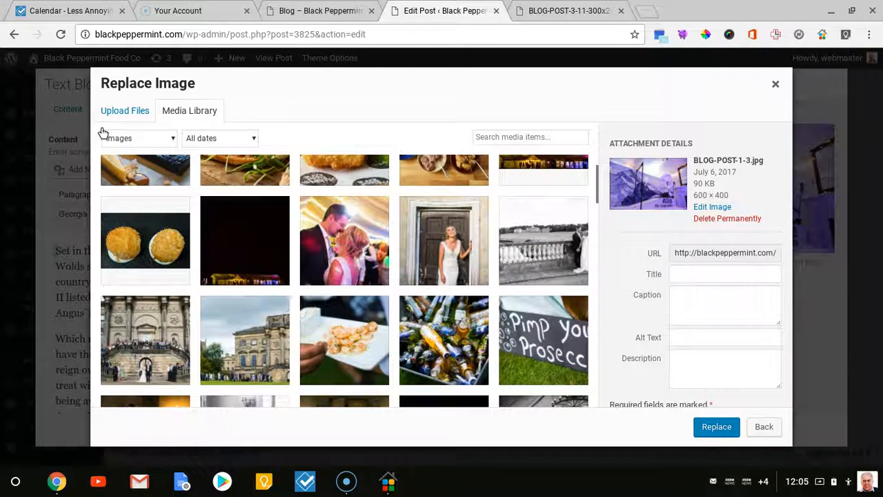
left_click(160, 336)
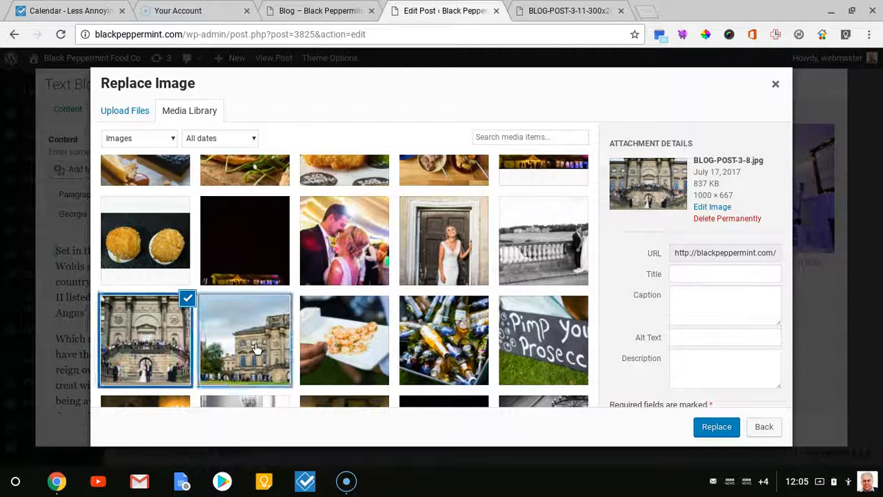
left_click(253, 350)
left_click(344, 343)
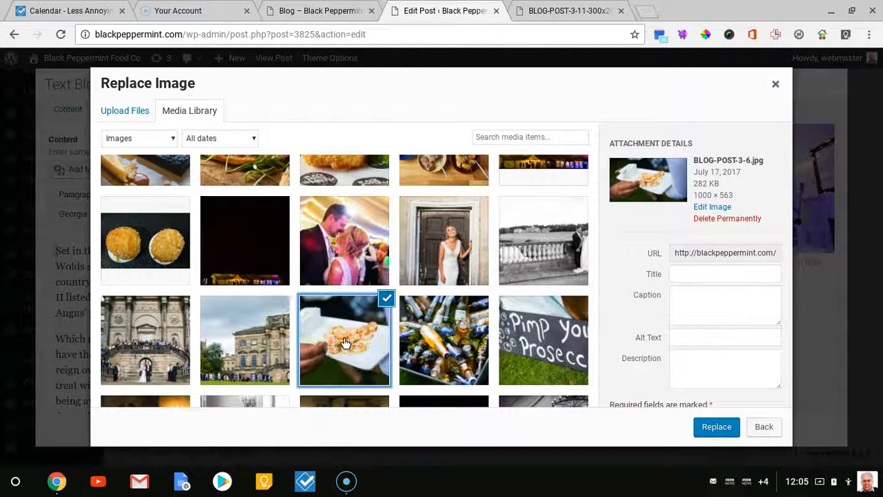
left_click(445, 262)
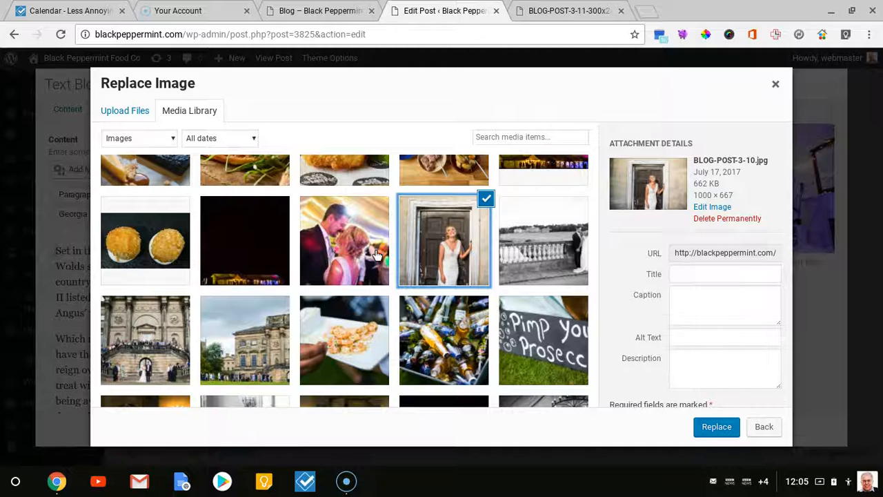
left_click(376, 255)
scroll(414, 251, "up", 1)
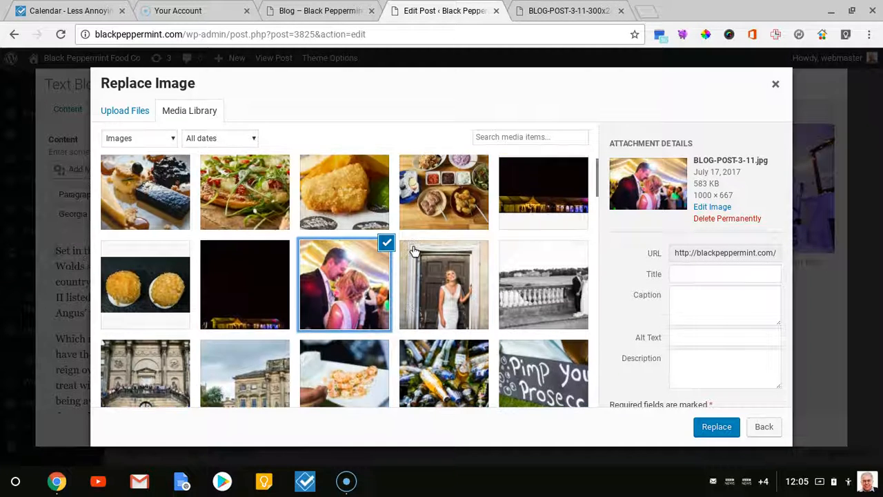
scroll(482, 234, "down", 1)
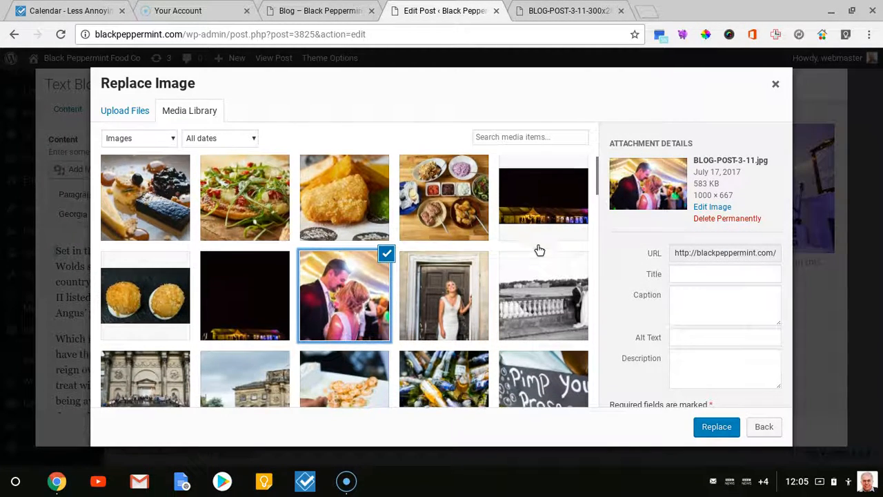
left_click(534, 196)
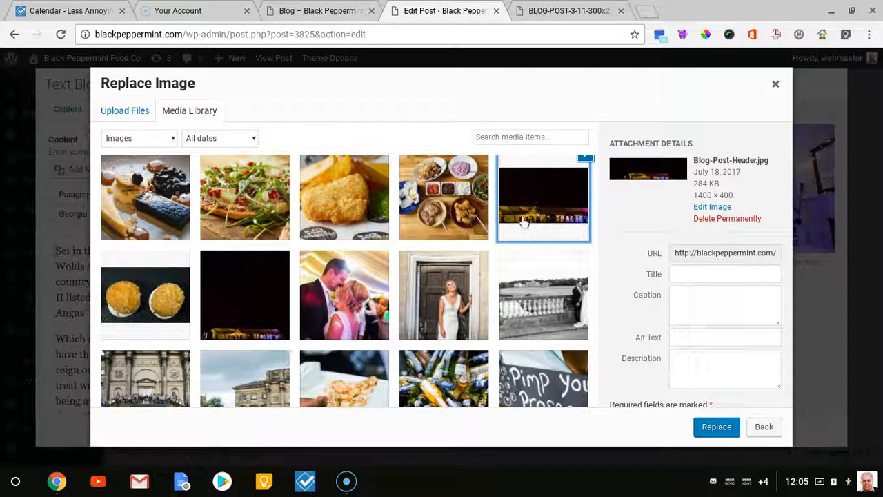
scroll(475, 256, "down", 3)
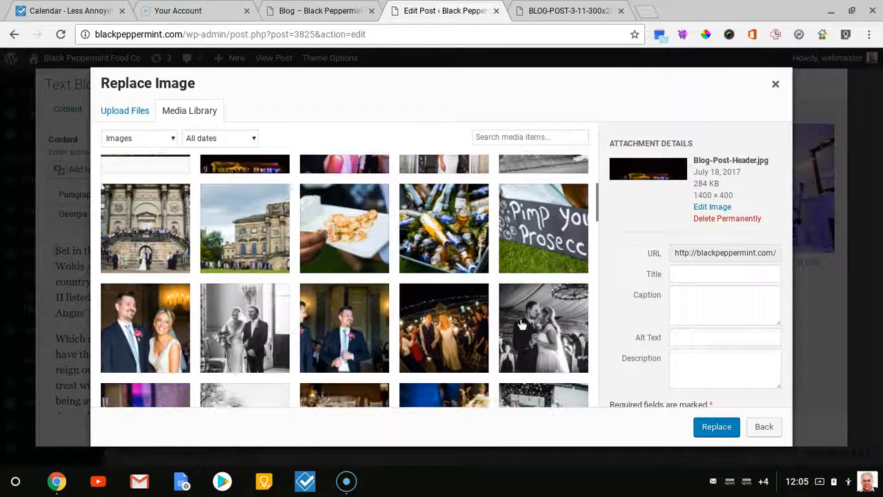
left_click(352, 330)
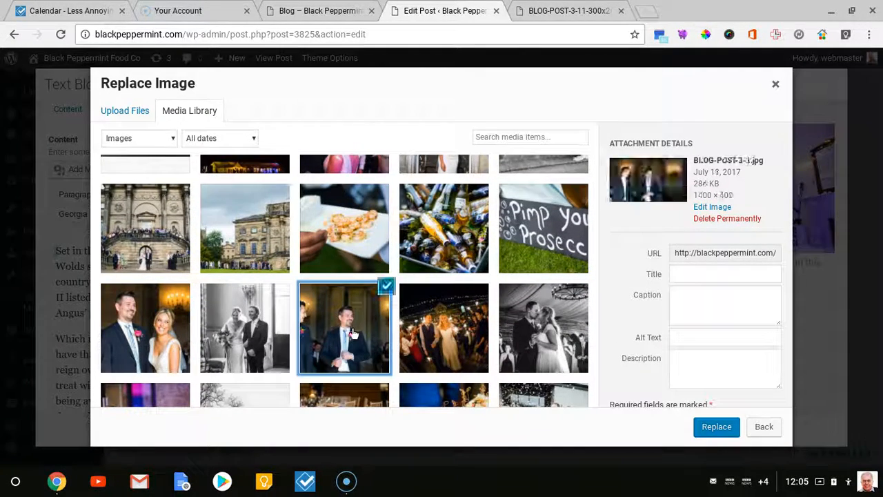
left_click(147, 331)
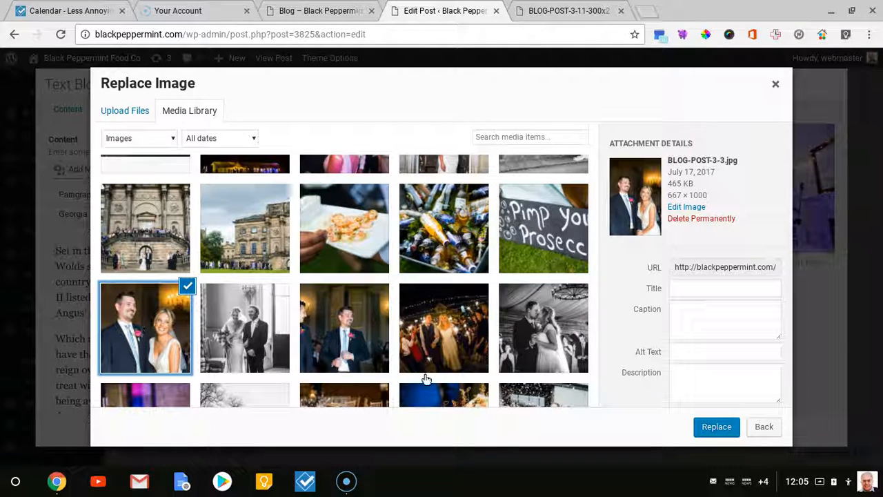
left_click(717, 427)
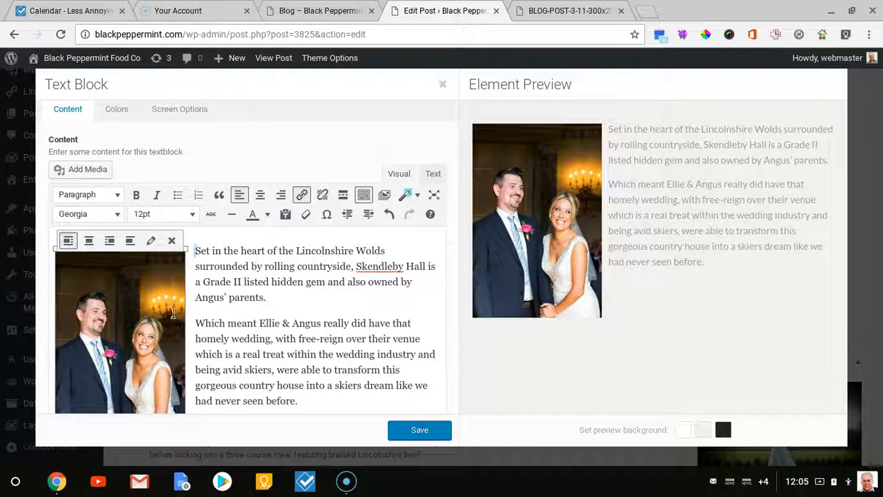
- Try the no-alignment, right, center and left options on the new couple photo, and finish with it aligned right
left_click(131, 243)
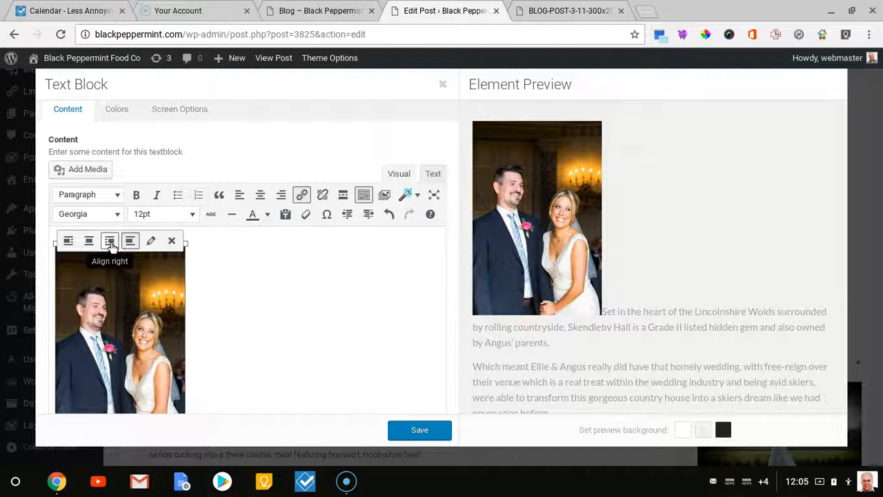
left_click(110, 241)
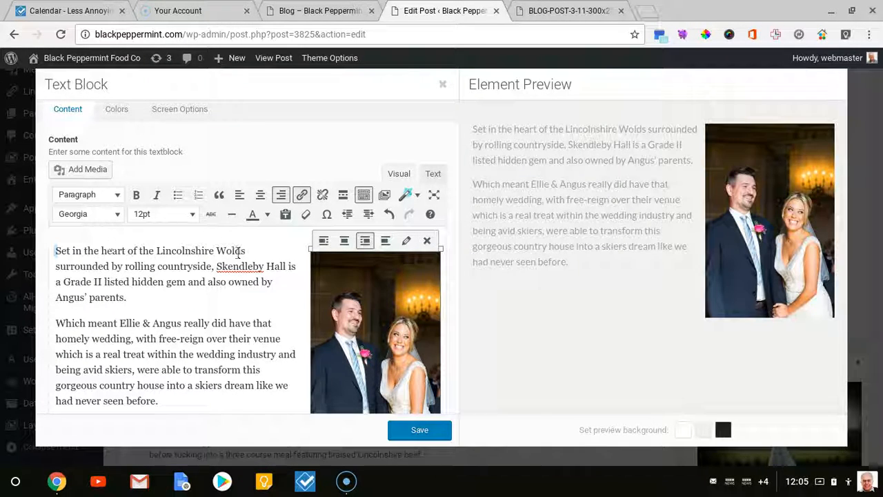
left_click(344, 243)
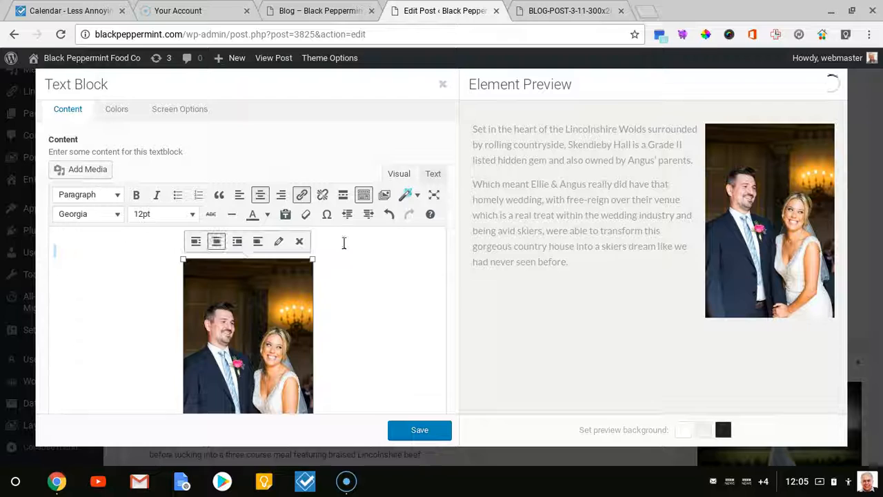
left_click(196, 241)
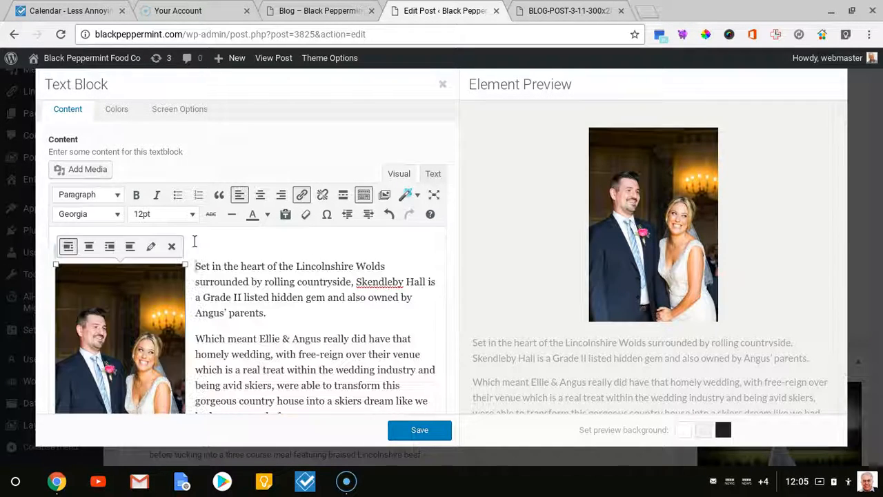
left_click(114, 246)
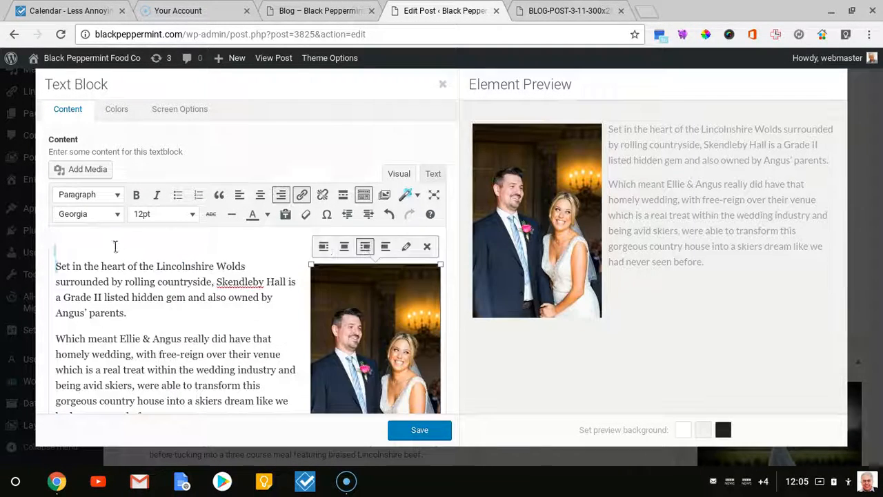
- Save the text block with the right-aligned couple photo and check its layout in the post
left_click(421, 430)
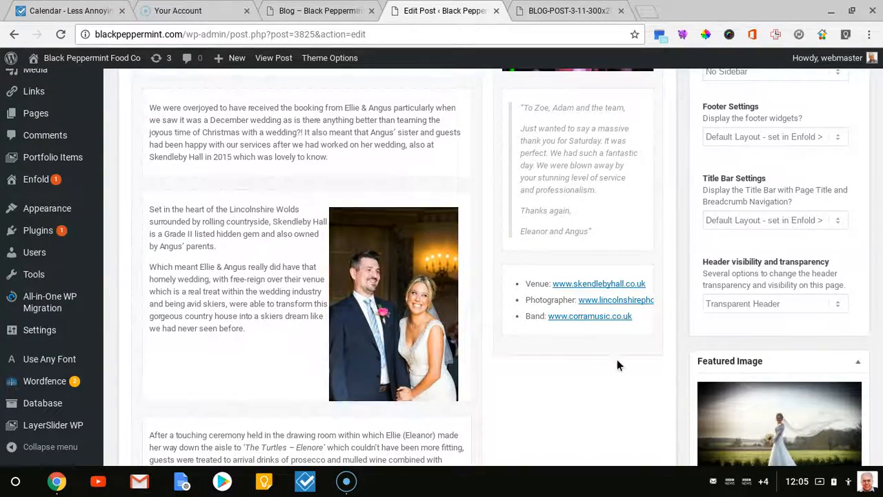
scroll(617, 363, "down", 2)
scroll(616, 366, "down", 2)
scroll(617, 365, "up", 4)
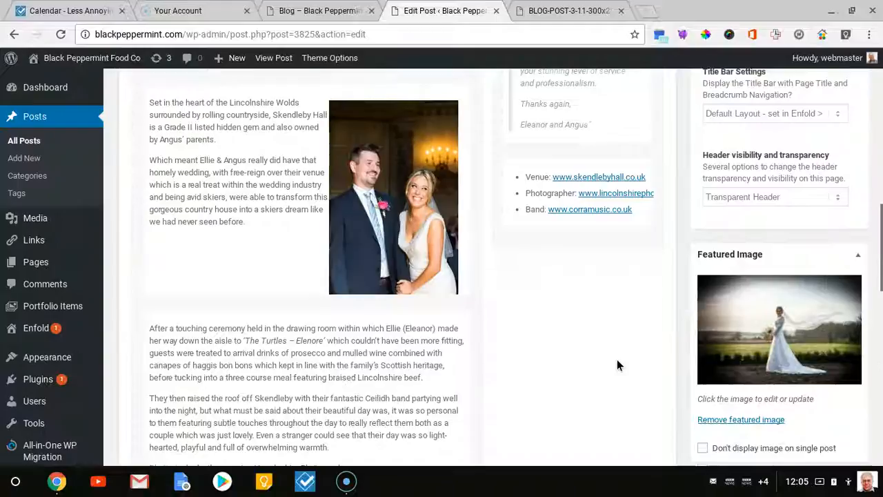
scroll(616, 364, "down", 2)
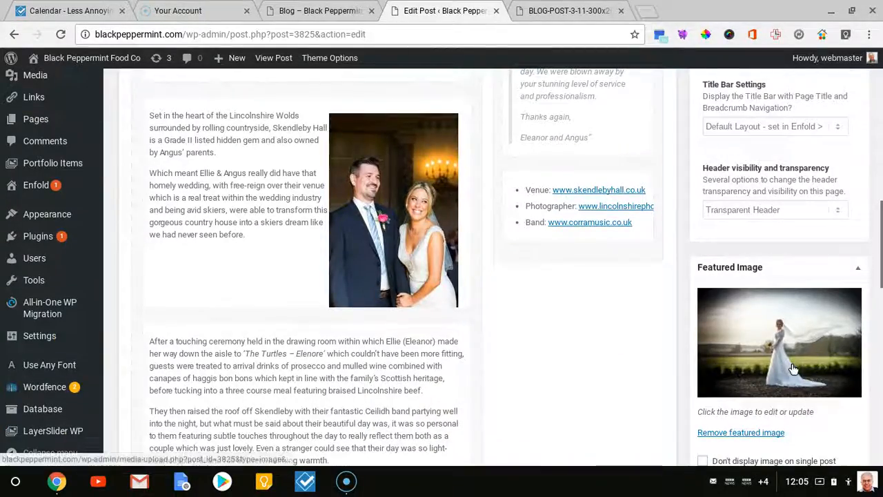
- Check the post thumbnails on the live blog page and return to the post editor
left_click(328, 11)
scroll(394, 134, "down", 5)
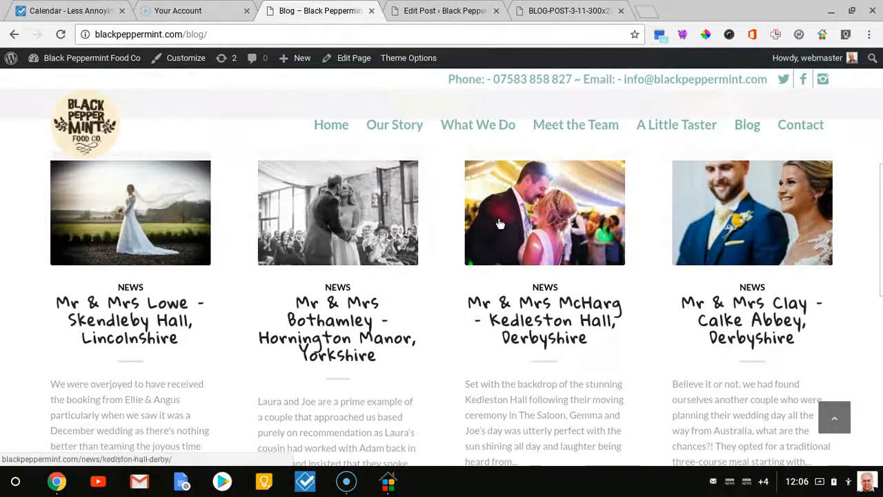
left_click(447, 11)
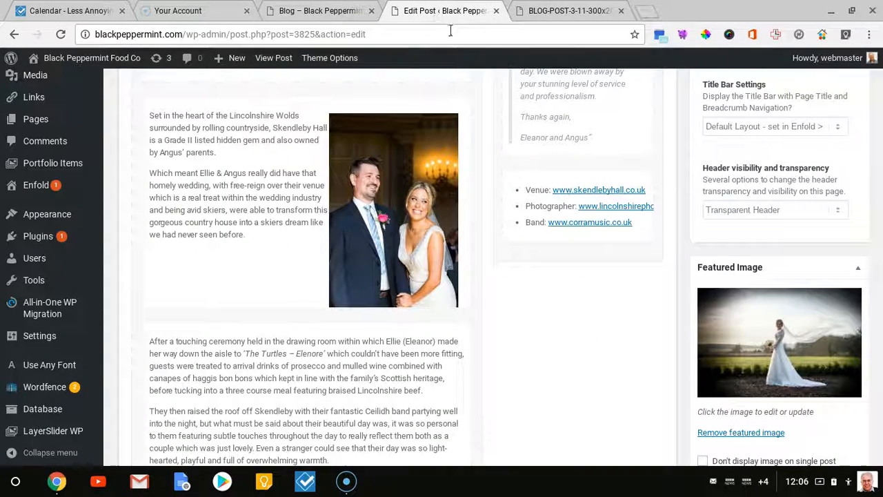
- Replace the post's featured image with BLOG-POST-2-6.jpg, the confetti photo, from the media library
left_click(779, 340)
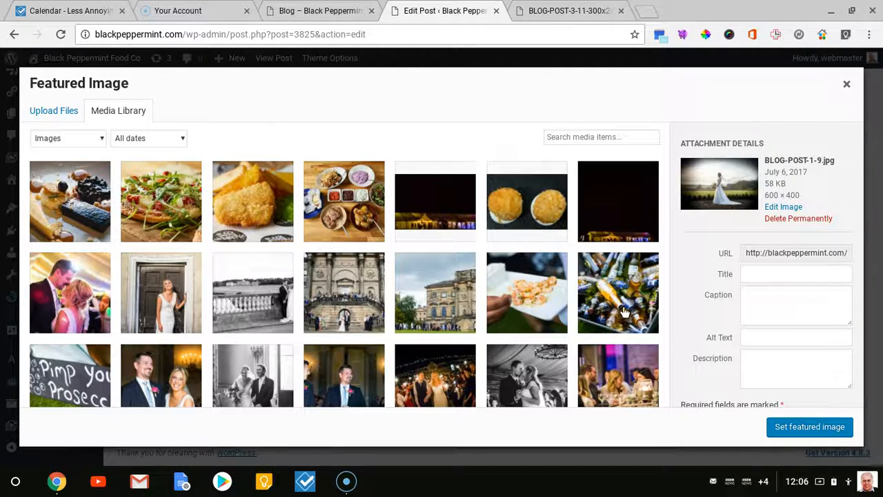
scroll(624, 311, "down", 5)
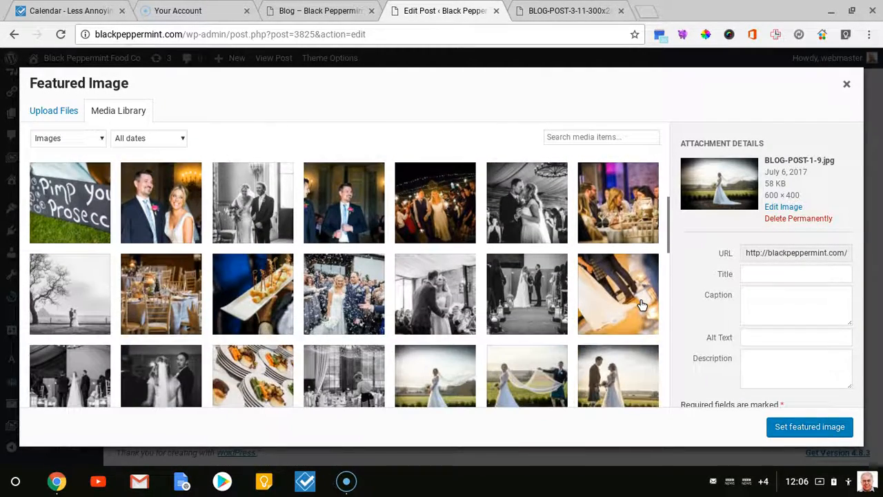
scroll(641, 304, "down", 1)
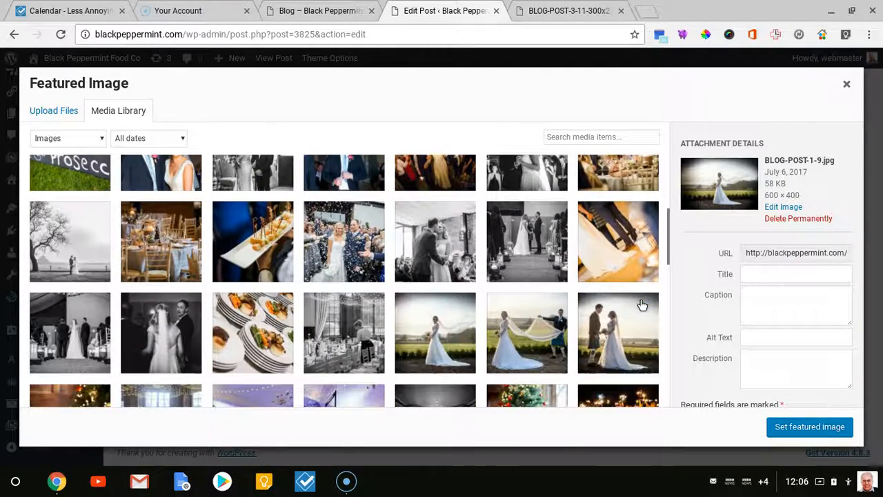
left_click(361, 248)
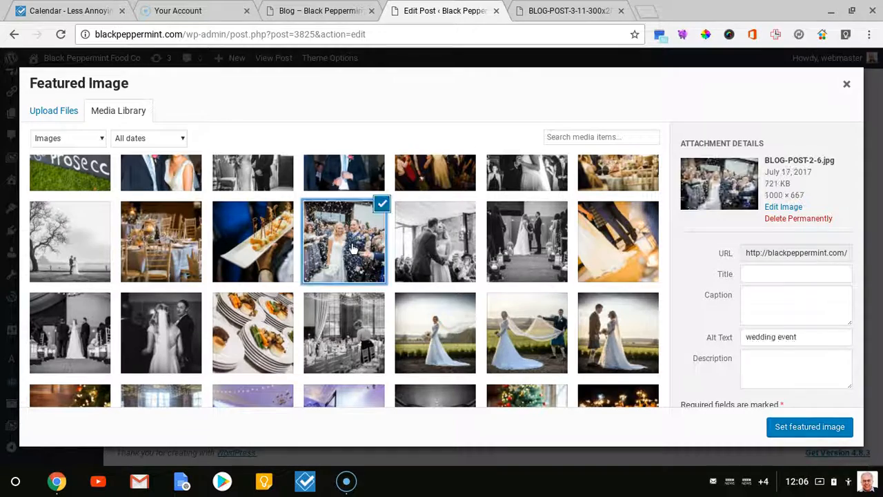
left_click(819, 431)
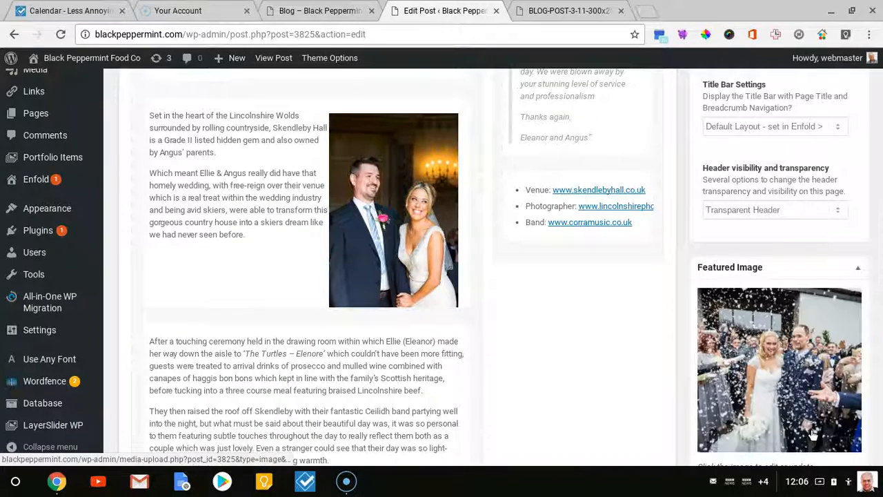
- Publish the post, and reload the live blog page to check the new entry in the listing
scroll(800, 327, "up", 10)
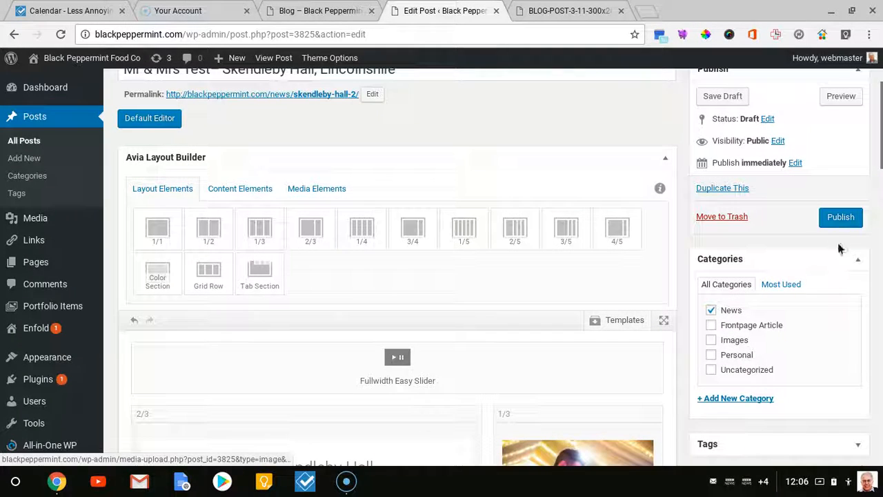
left_click(840, 218)
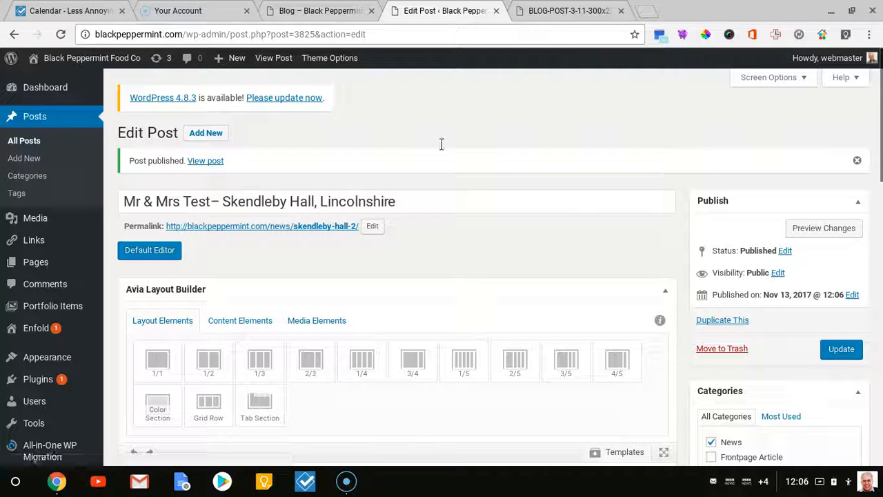
left_click(320, 11)
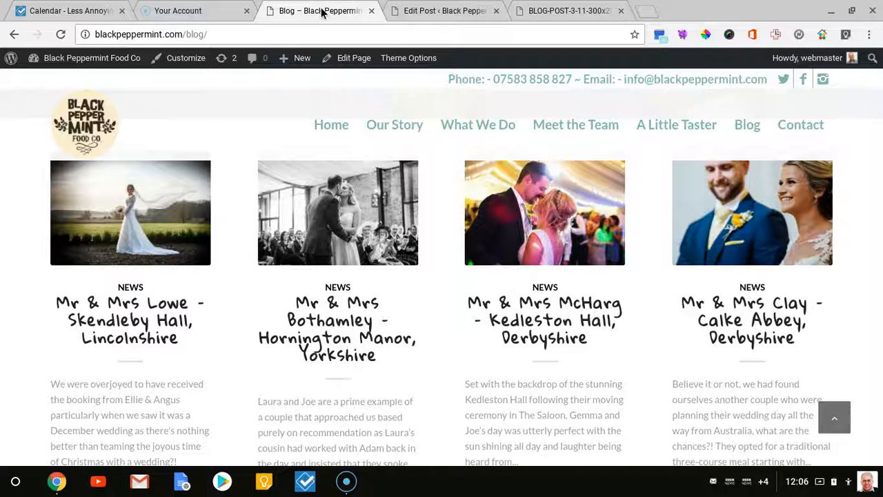
left_click(61, 34)
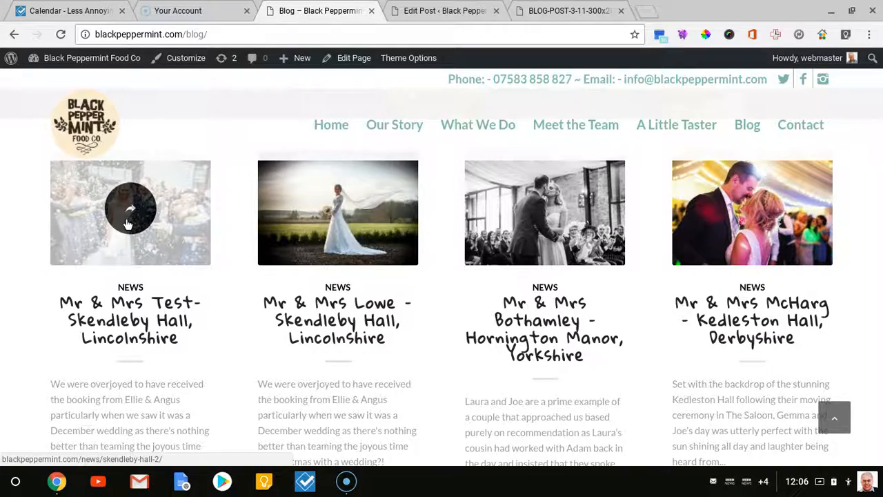
scroll(676, 309, "down", 2)
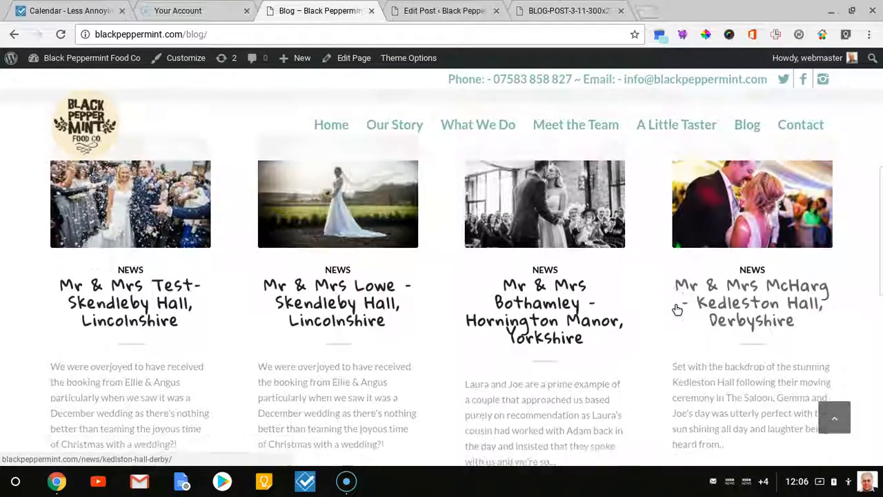
scroll(676, 306, "down", 5)
scroll(676, 306, "up", 10)
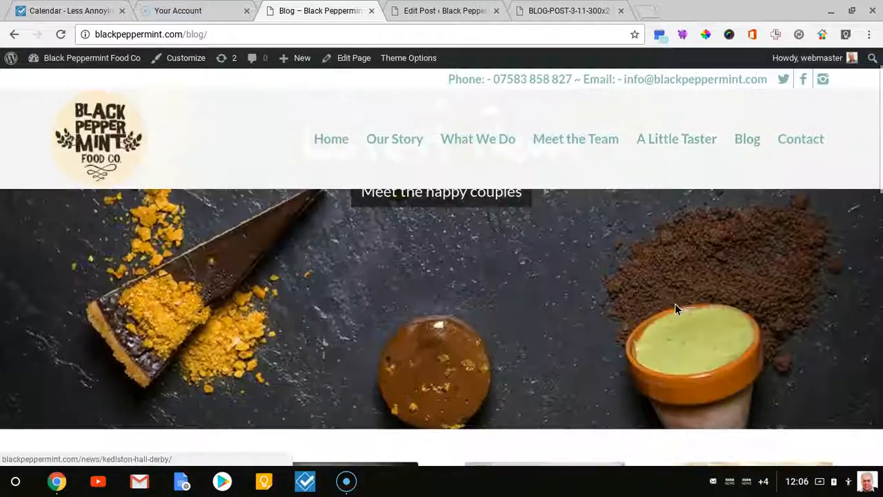
- Open the Blog page for editing and bring up the settings of its Blog Posts element
left_click(353, 62)
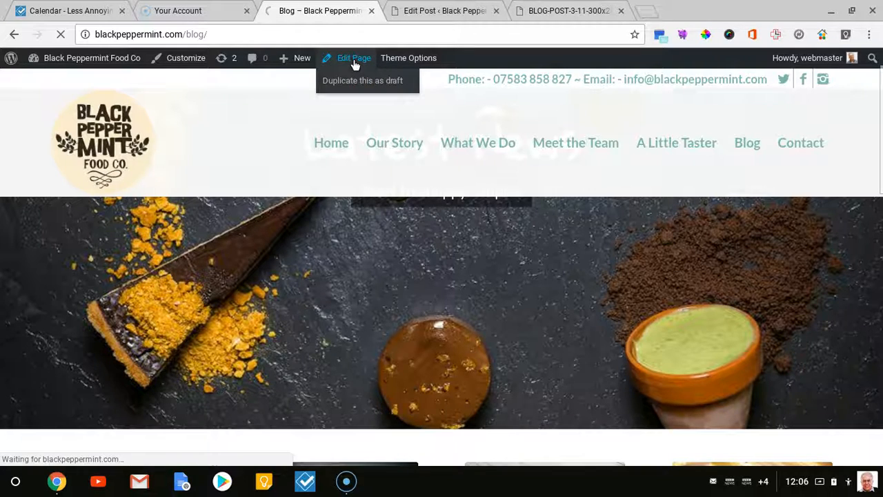
mouse_move(357, 63)
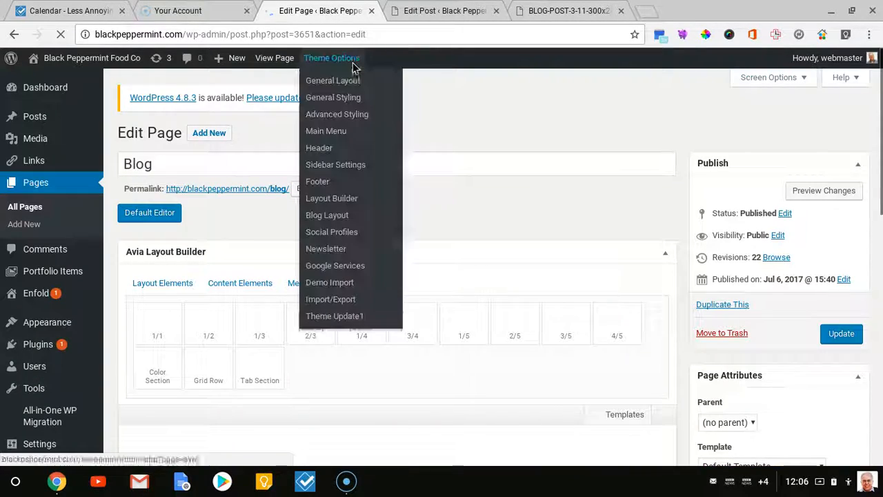
scroll(367, 117, "down", 5)
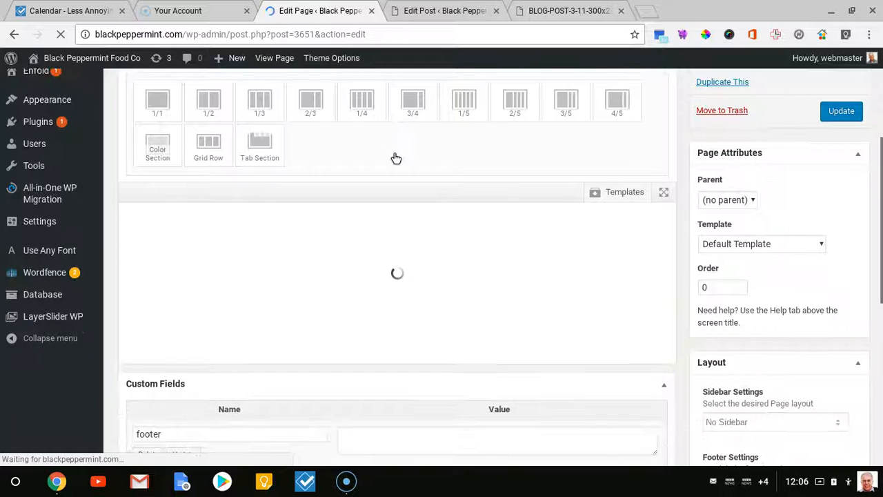
scroll(395, 158, "down", 1)
scroll(395, 158, "up", 1)
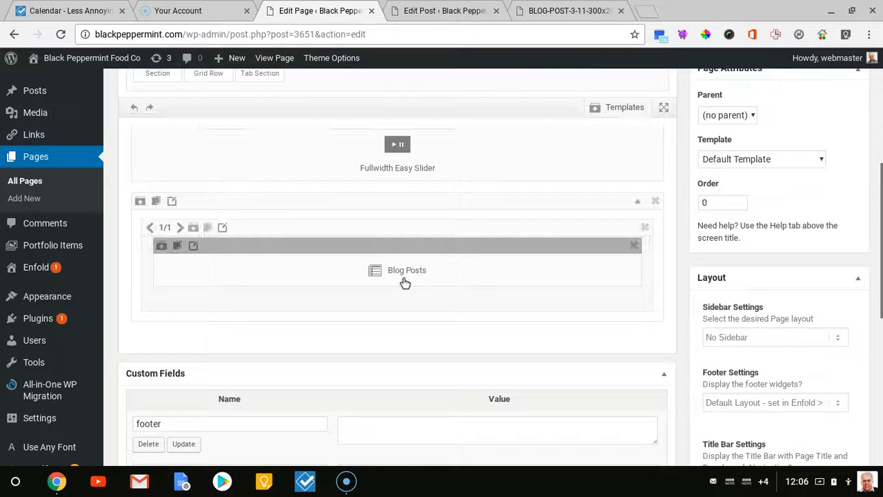
left_click(403, 272)
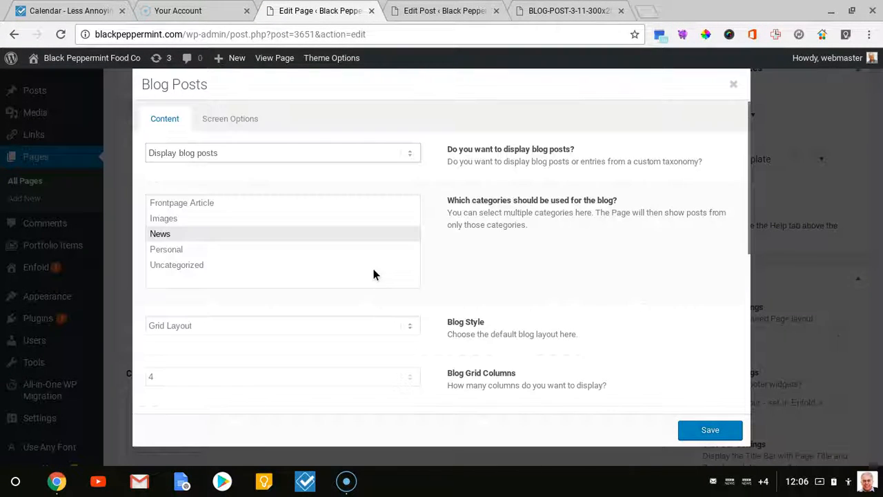
- Set the blog grid columns to 5 and the post number to 5, and save the Blog Posts element
scroll(285, 272, "down", 2)
scroll(207, 290, "down", 1)
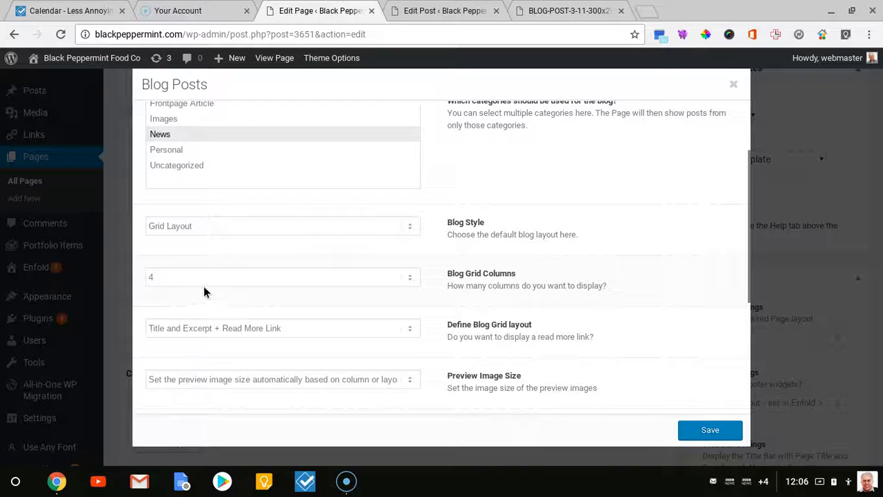
left_click(201, 277)
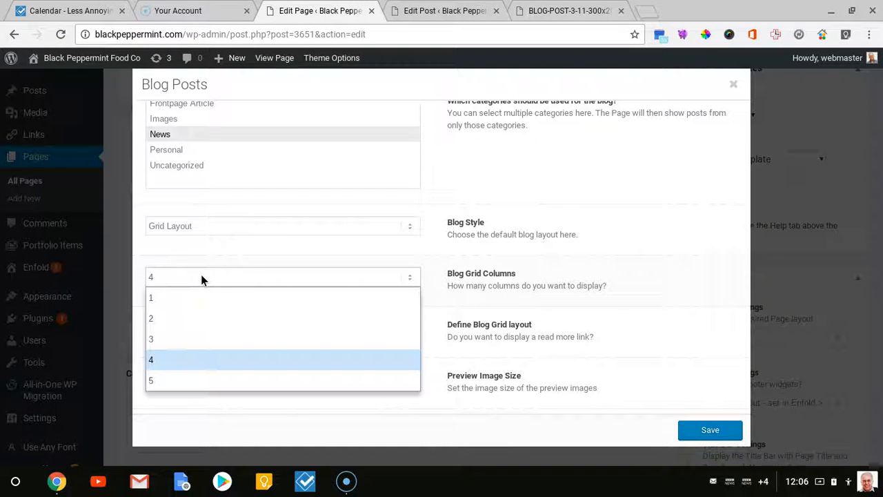
left_click(185, 381)
scroll(187, 373, "down", 4)
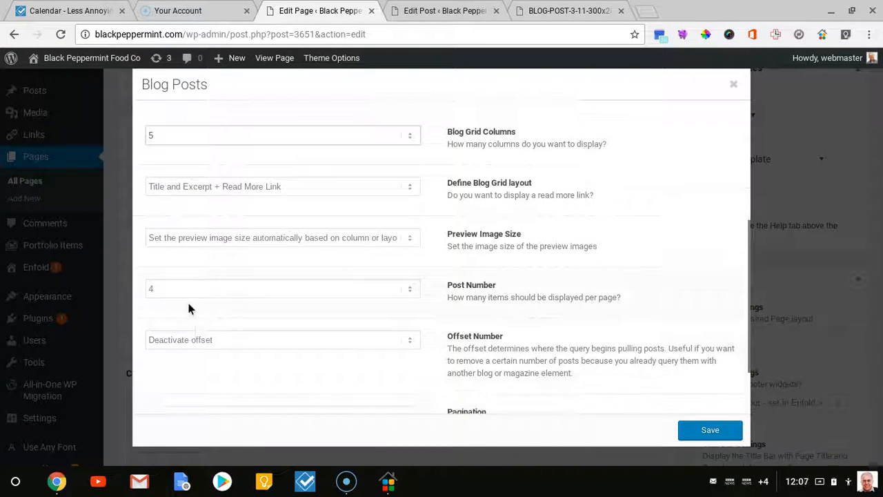
left_click(188, 290)
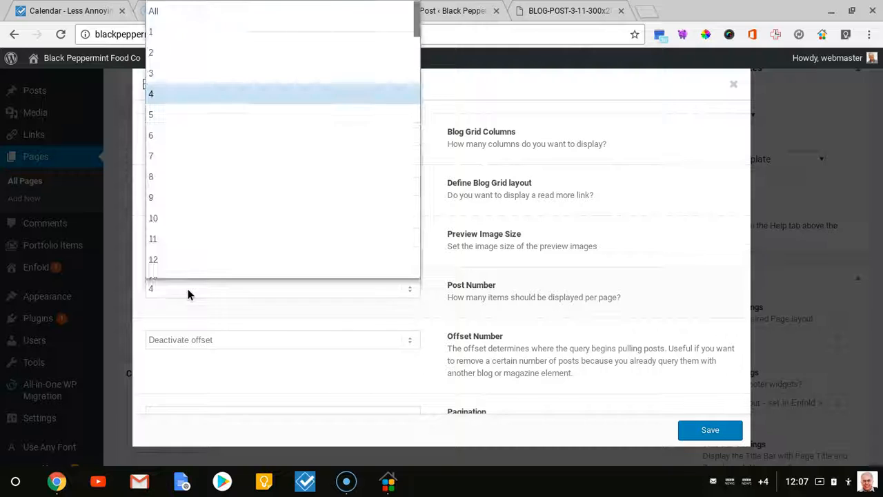
left_click(185, 116)
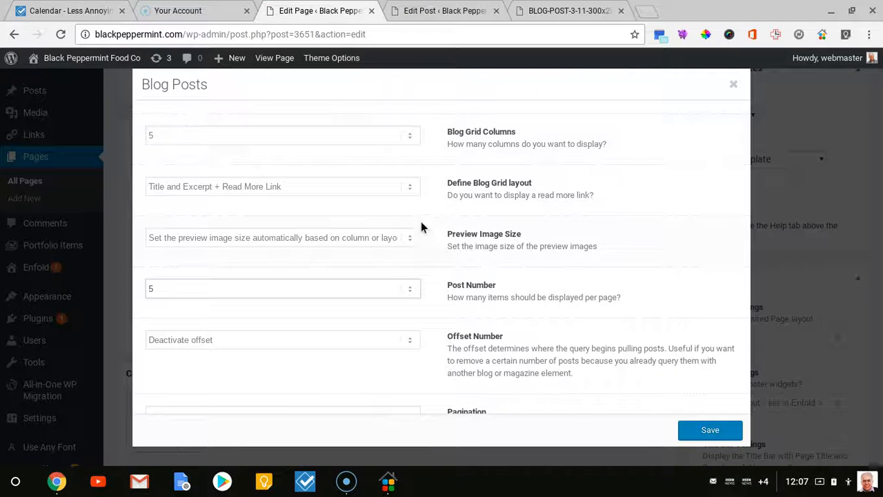
left_click(709, 431)
- Update the Blog page and review the changed post grid on the live page
scroll(777, 288, "up", 5)
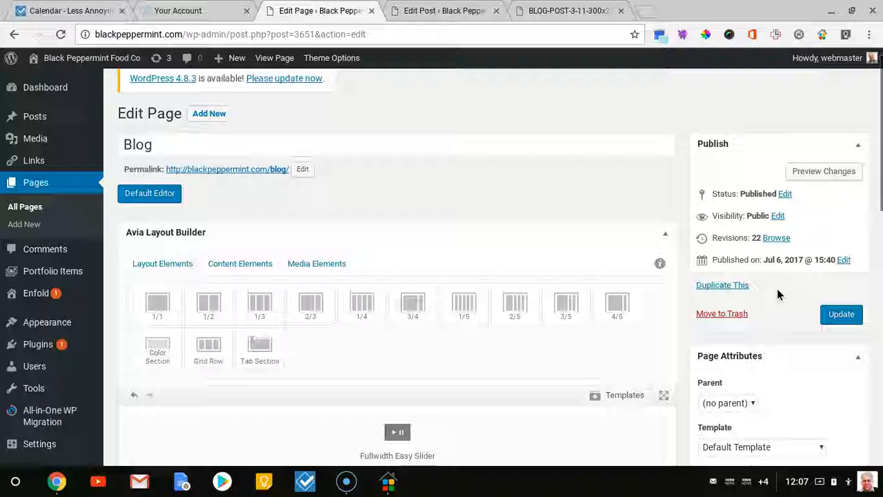
left_click(835, 315)
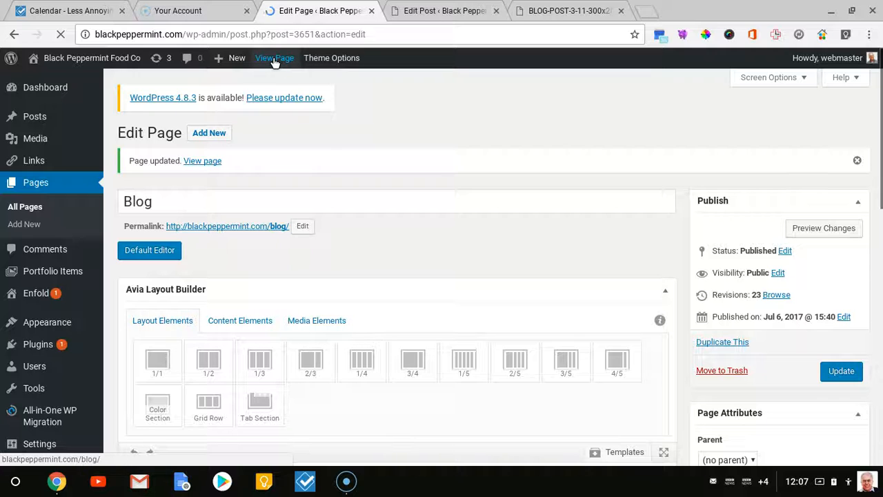
left_click(269, 61)
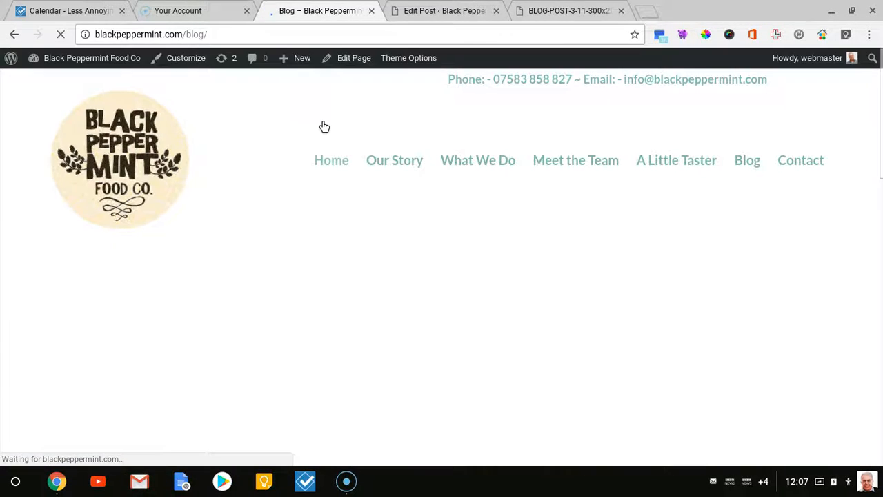
scroll(322, 146, "down", 3)
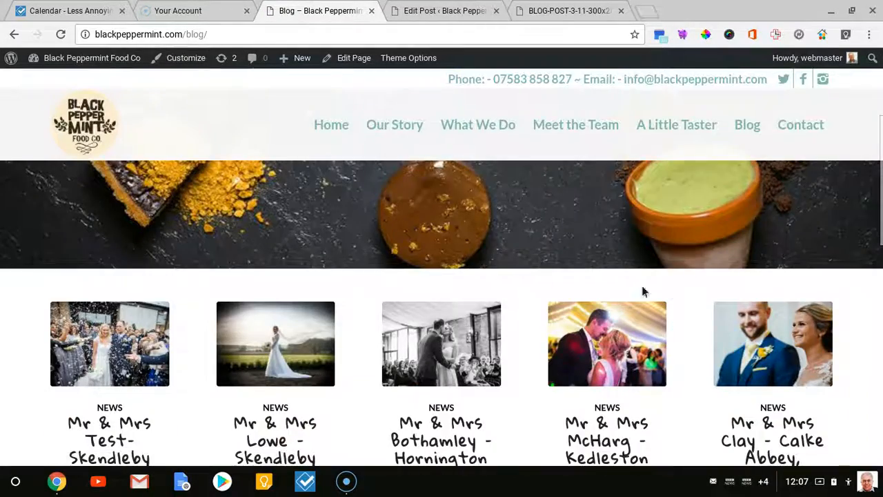
scroll(828, 338, "down", 5)
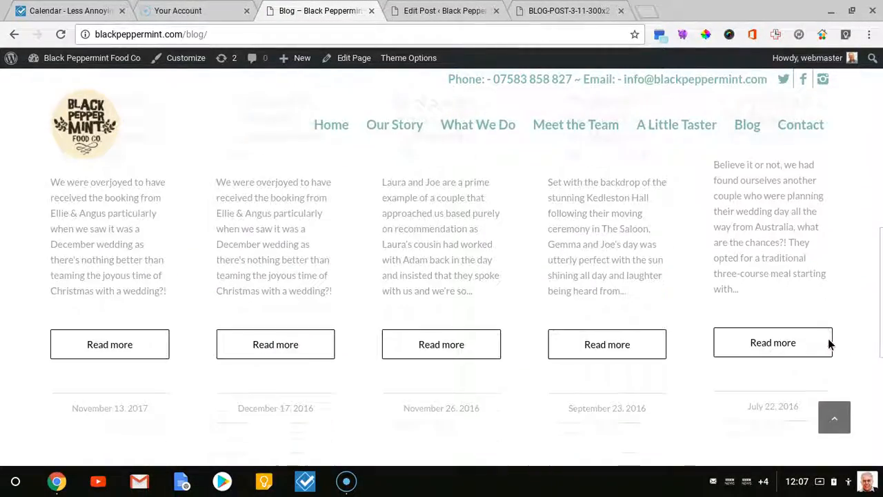
scroll(569, 310, "up", 4)
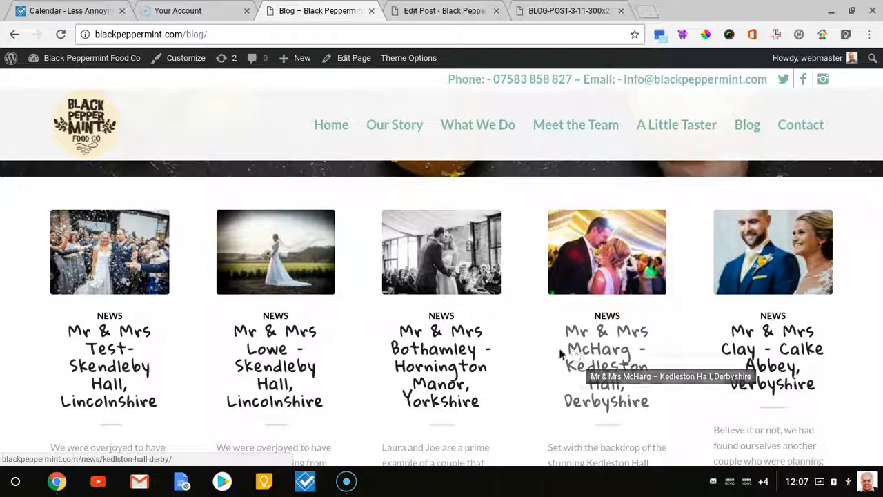
- Reopen the Blog page in the editor and bring up the settings of its Blog Posts element
left_click(347, 60)
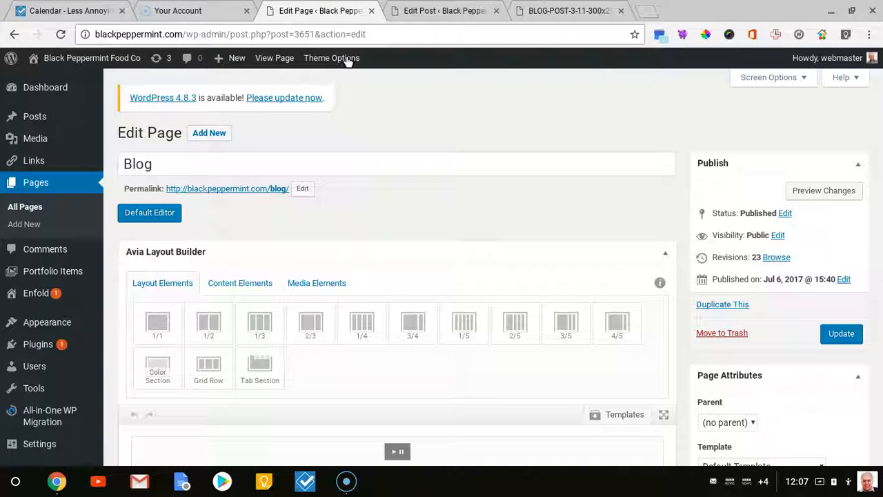
scroll(400, 133, "down", 4)
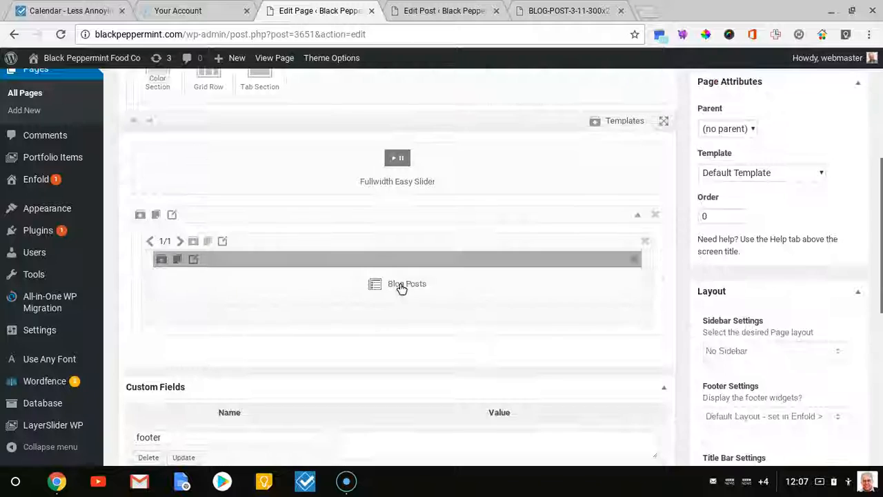
left_click(399, 284)
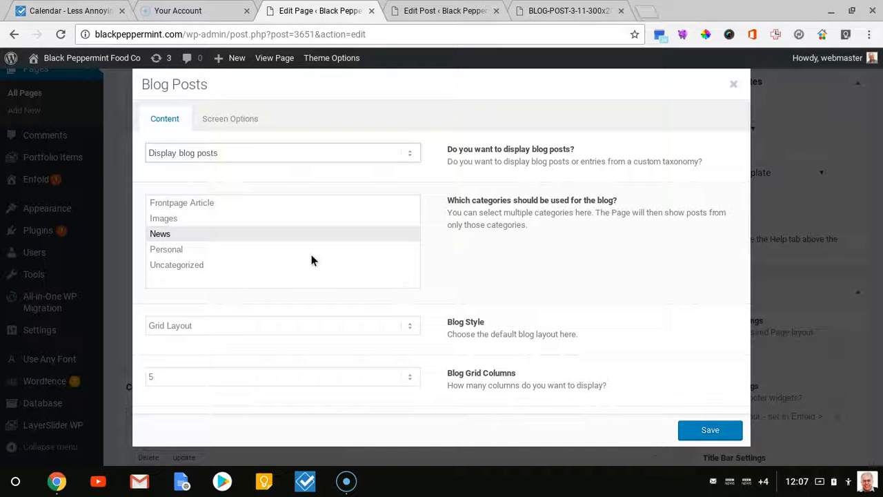
- Set the blog grid columns to 3 and the post number to 6, and save the Blog Posts element
scroll(286, 252, "down", 2)
left_click(277, 255)
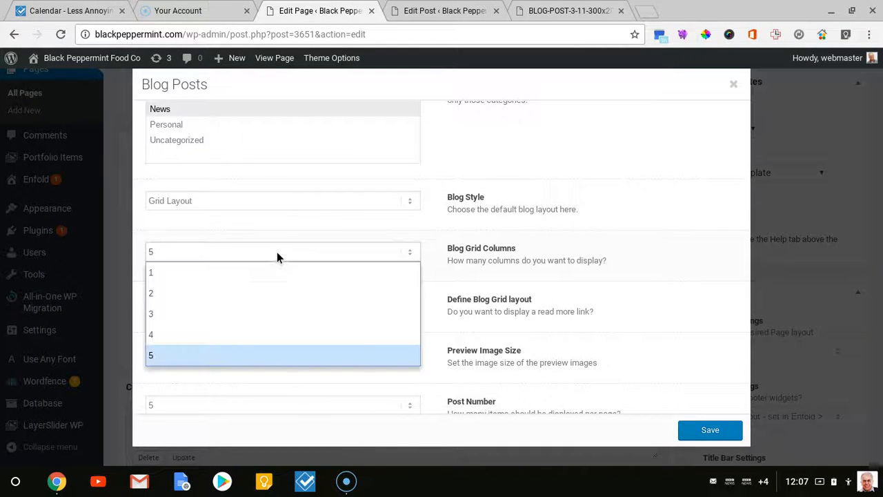
left_click(258, 320)
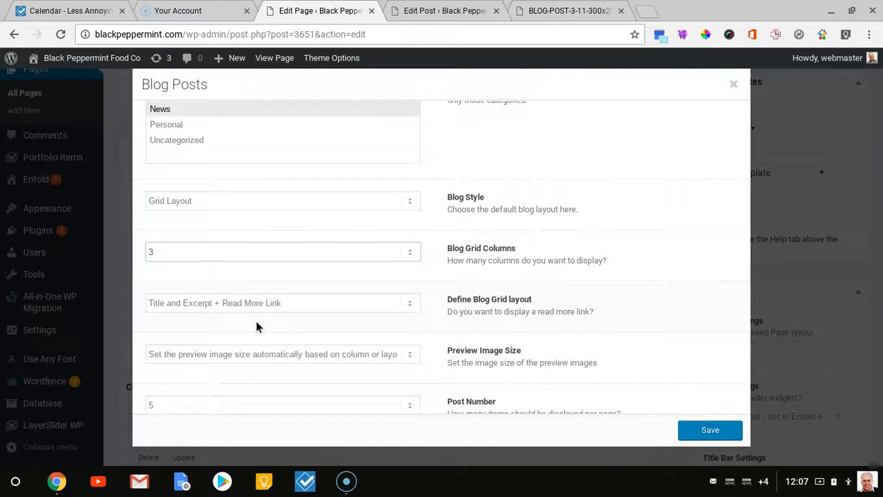
scroll(256, 321, "down", 1)
left_click(252, 332)
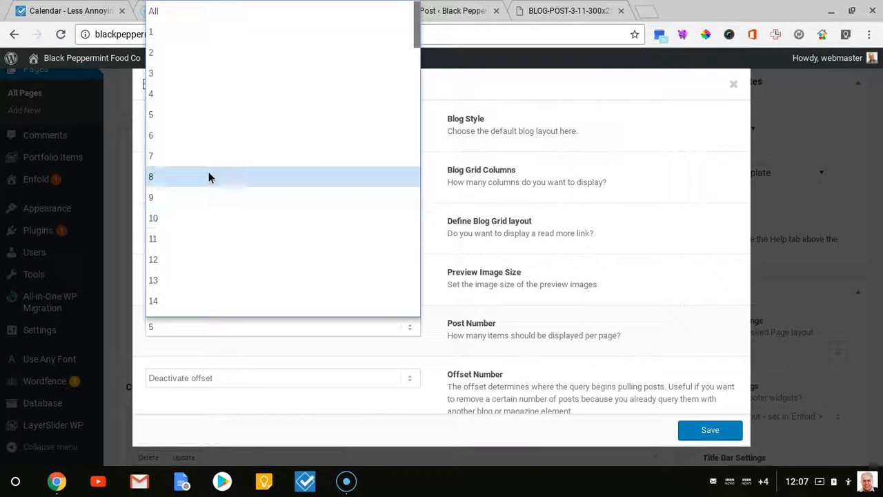
left_click(202, 136)
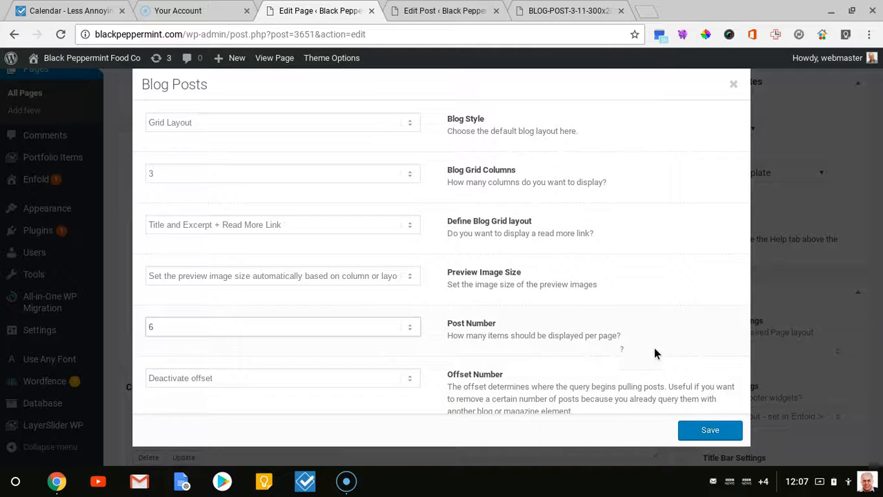
left_click(710, 430)
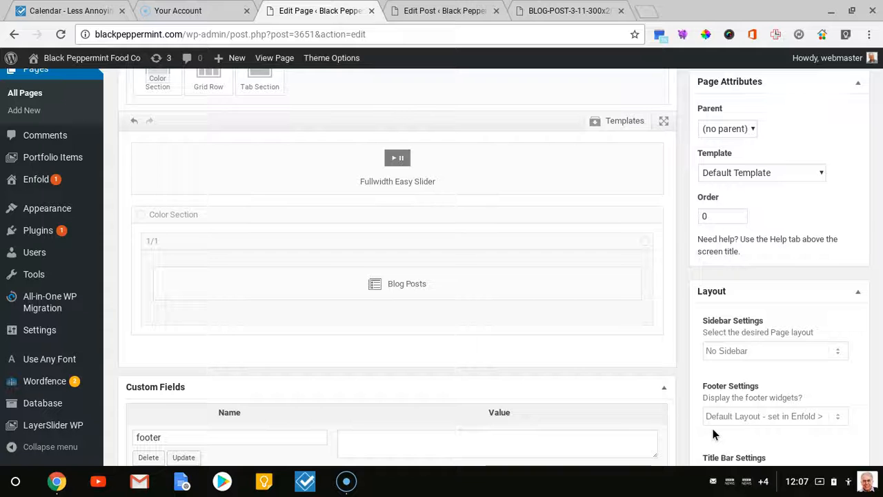
- Update the Blog page with the new grid settings and open its live version
scroll(836, 414, "up", 3)
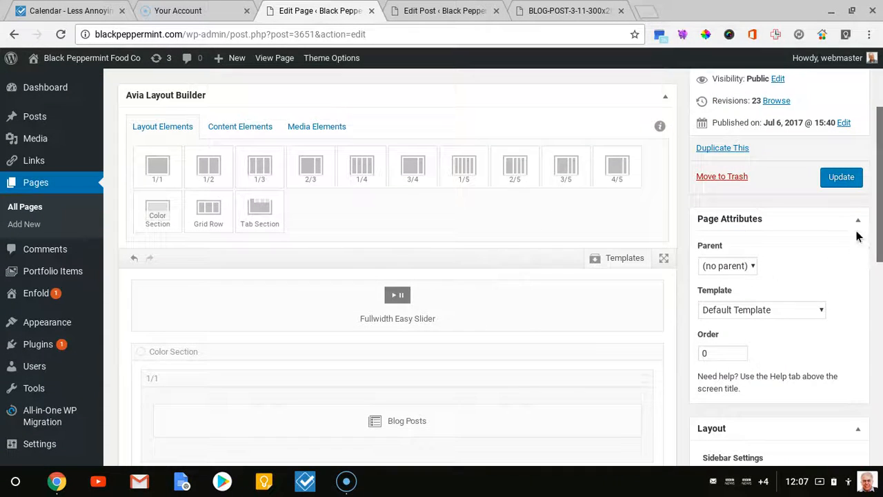
left_click(840, 179)
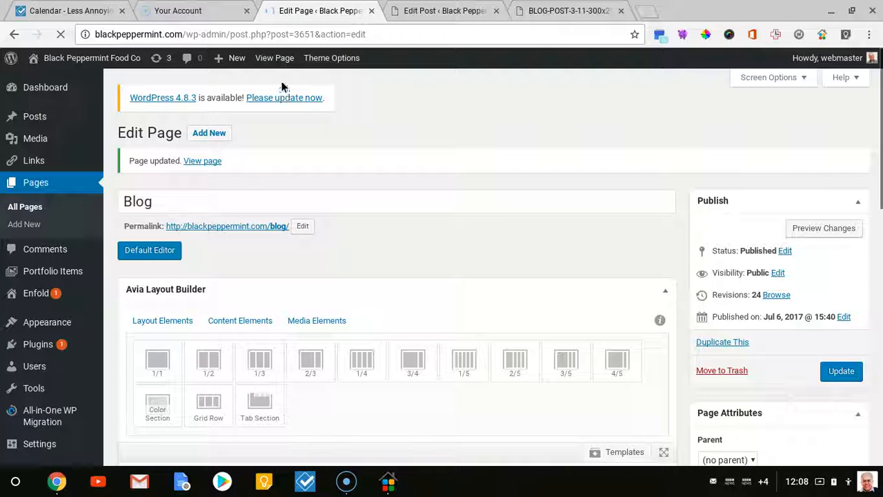
left_click(274, 61)
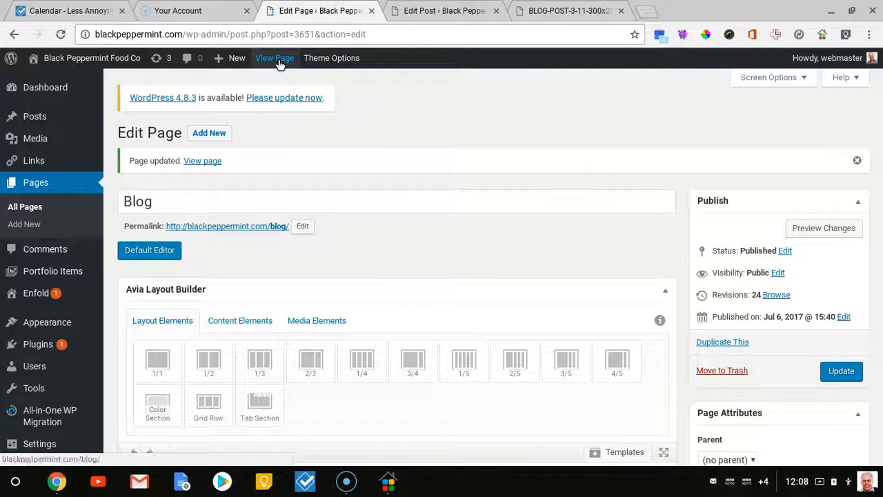
left_click(279, 64)
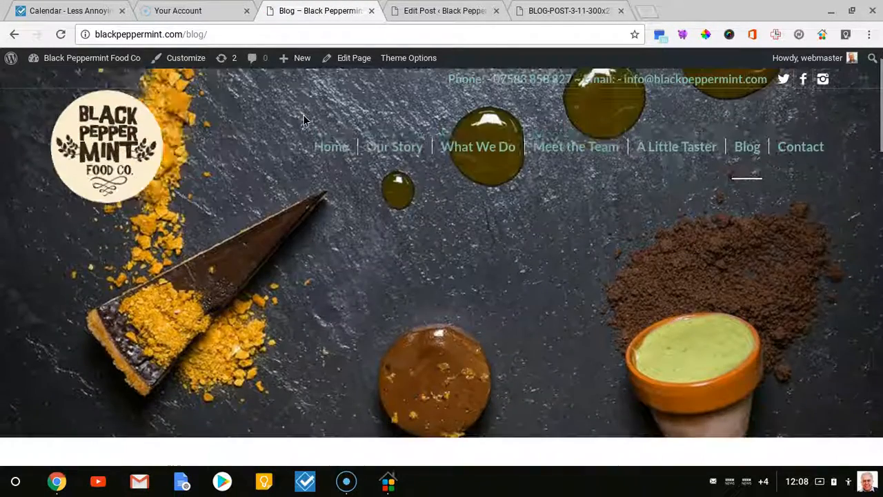
- Examine how the post rows, images, titles and excerpts are laid out across the live blog page
scroll(304, 120, "down", 5)
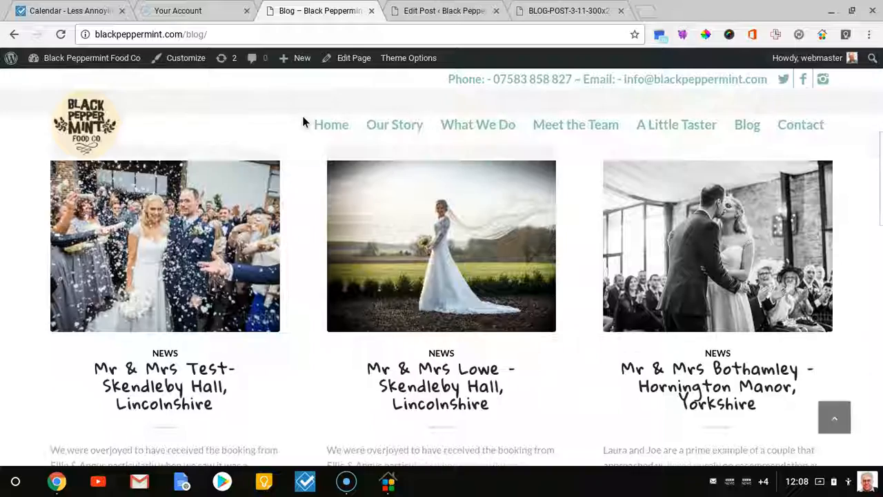
scroll(302, 122, "down", 6)
scroll(446, 241, "up", 2)
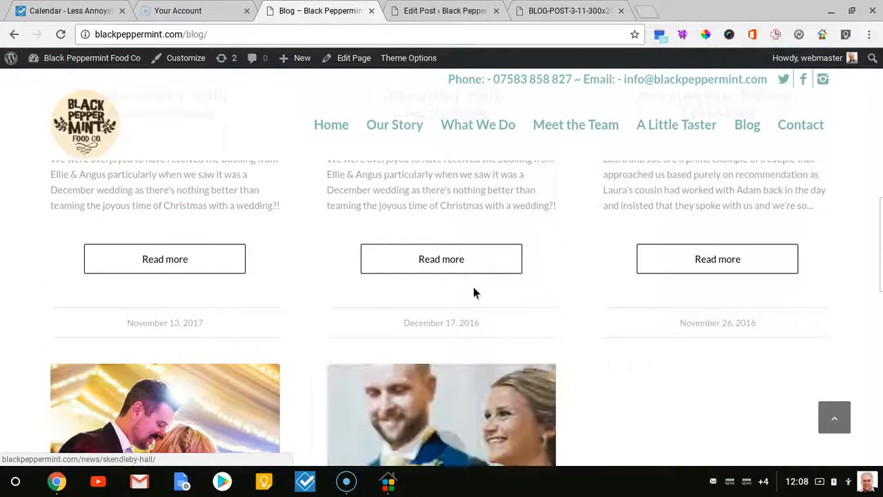
scroll(473, 292, "down", 3)
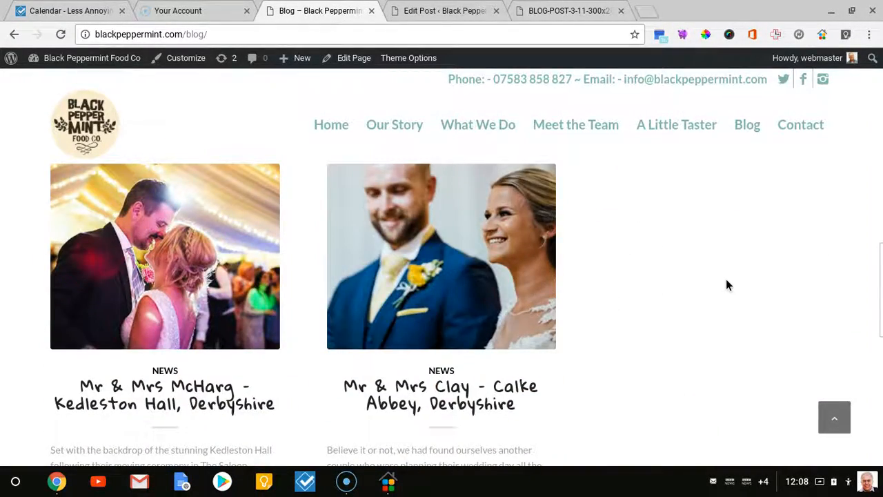
scroll(726, 285, "up", 5)
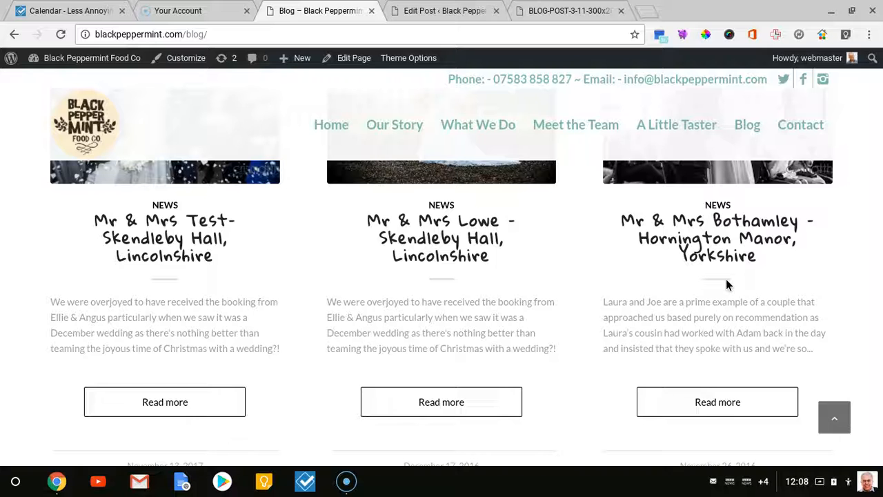
scroll(680, 271, "up", 4)
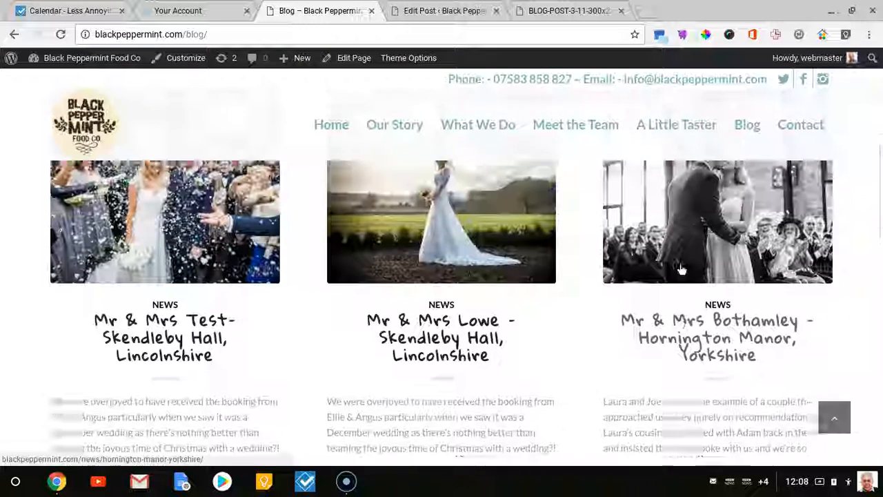
scroll(619, 370, "down", 1)
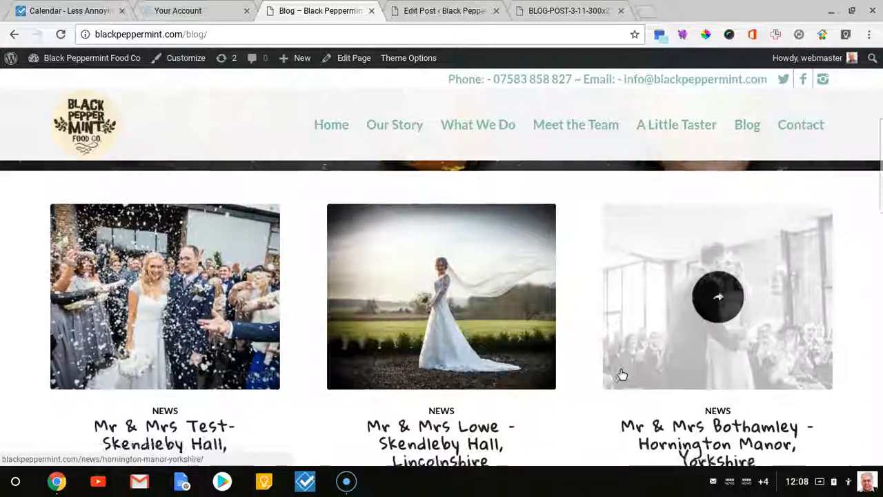